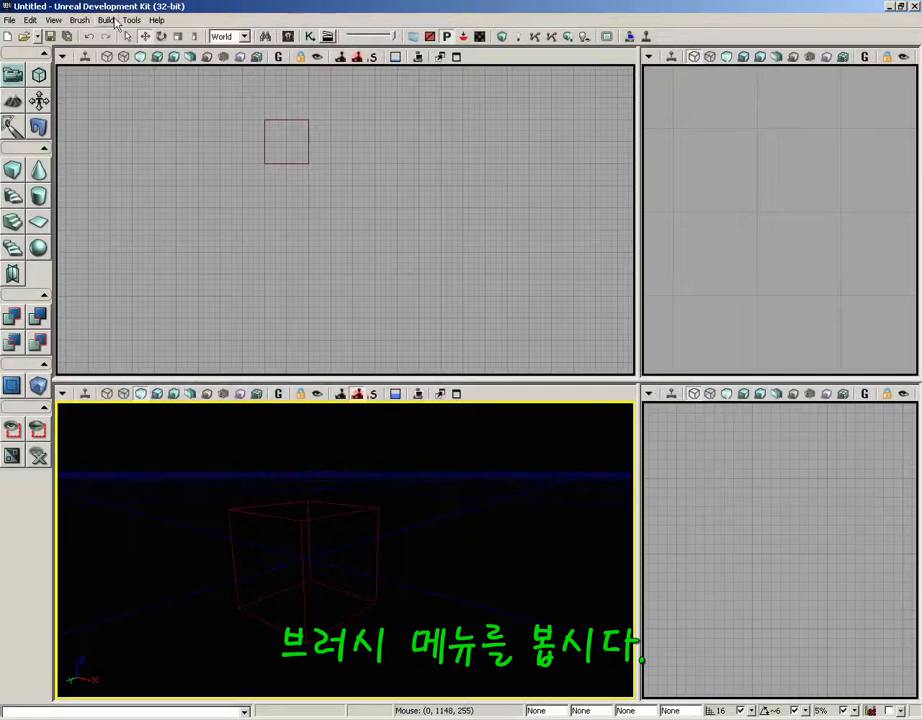
left_click(79, 20)
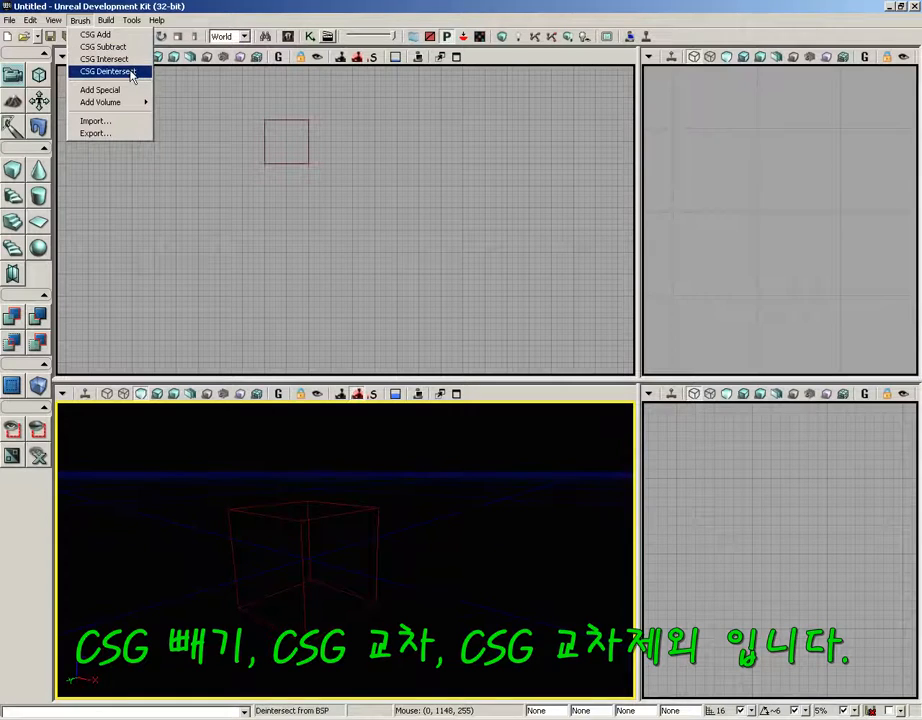
left_click(79, 23)
mouse_move(467, 476)
left_mouse_down()
mouse_move(467, 527)
mouse_move(467, 481)
left_mouse_up()
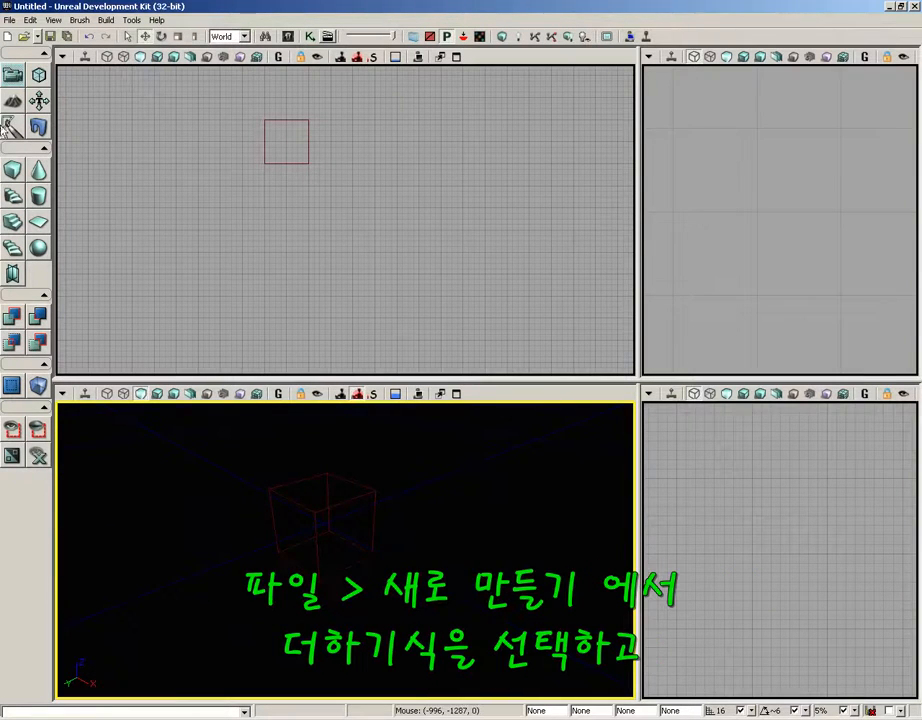
Create a new map with additive geometry
left_click(10, 20)
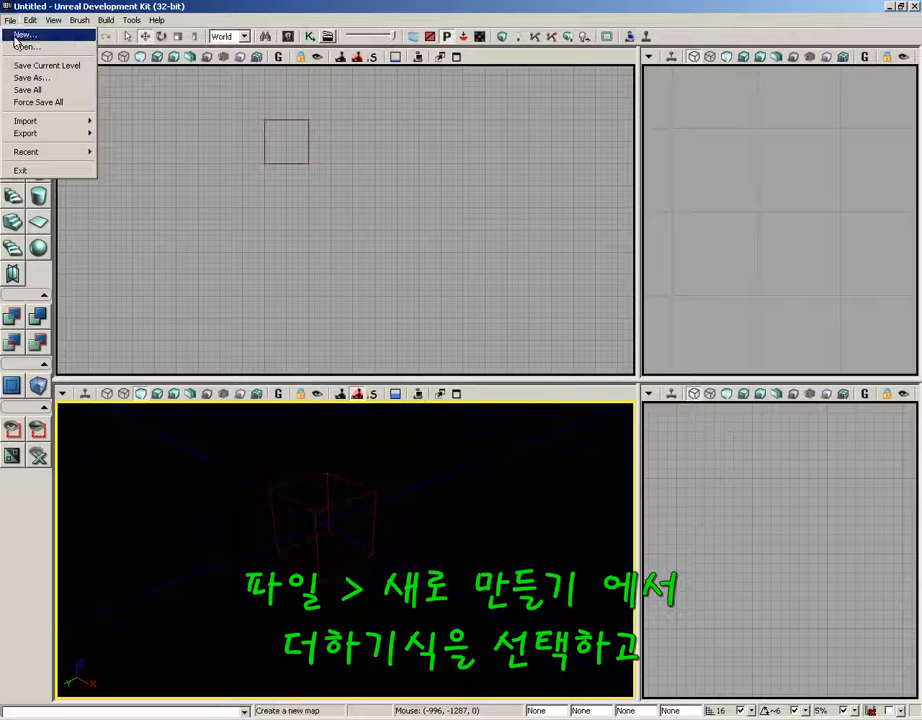
left_click(18, 34)
left_click(507, 354)
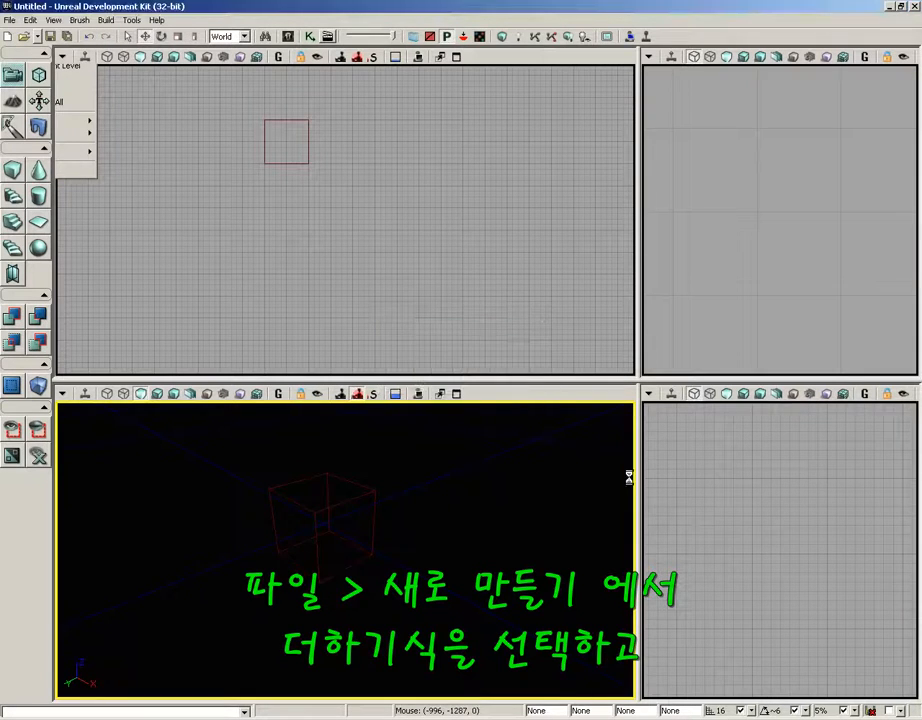
Add a cube to the world from the default red builder brush with CSG Add
mouse_move(483, 555)
left_mouse_down()
mouse_move(464, 487)
mouse_move(480, 544)
left_mouse_up()
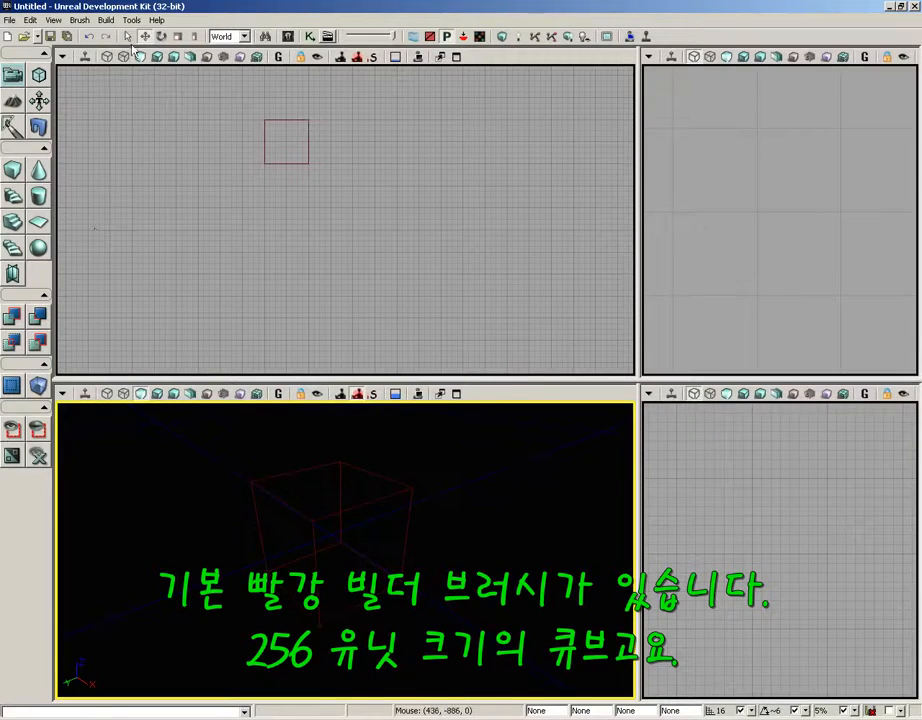
left_click(79, 20)
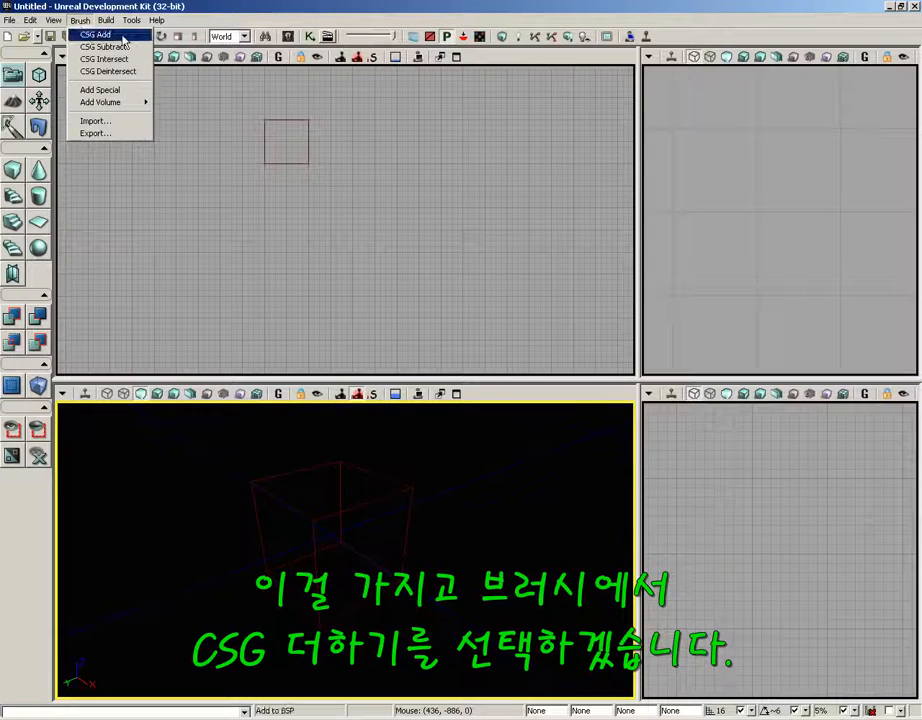
left_click(96, 34)
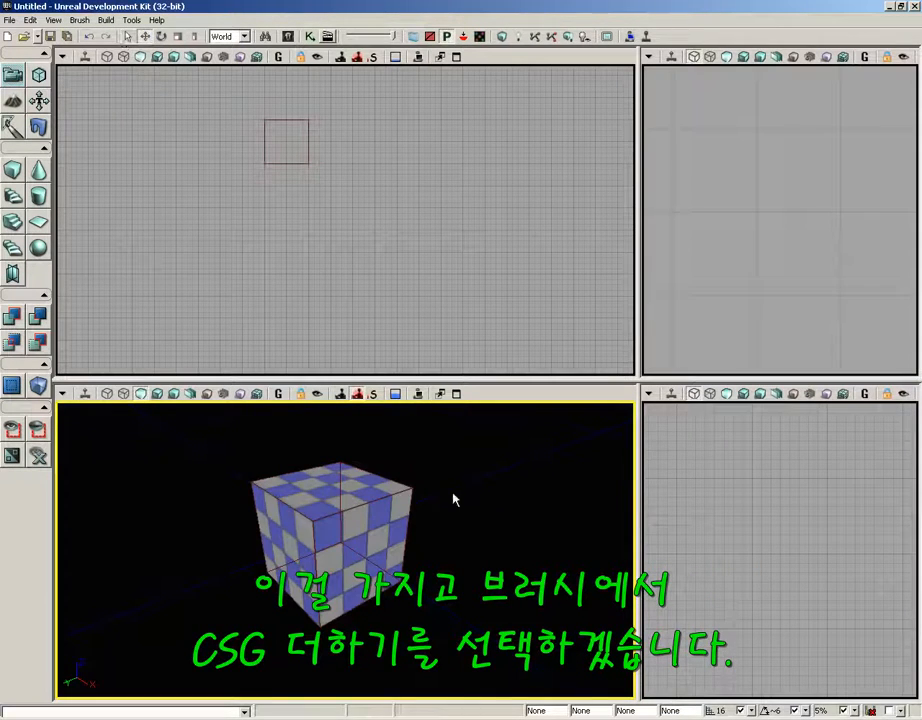
left_click_drag(453, 498, 541, 502)
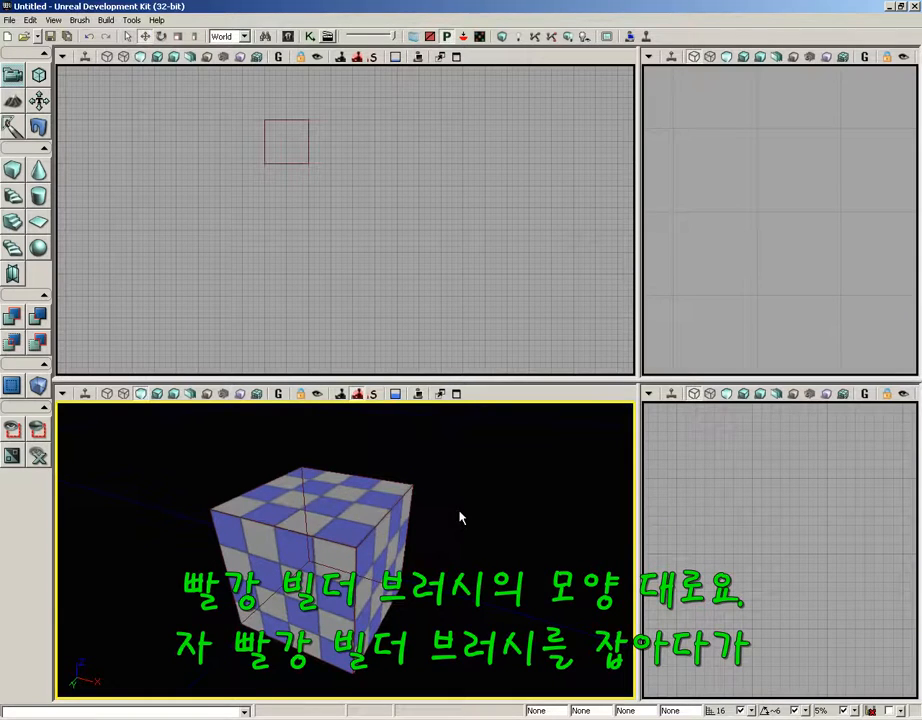
Move the red builder brush beside the first cube and use CSG Add to create a second cube there
left_click_drag(459, 511, 466, 533)
left_click(390, 490)
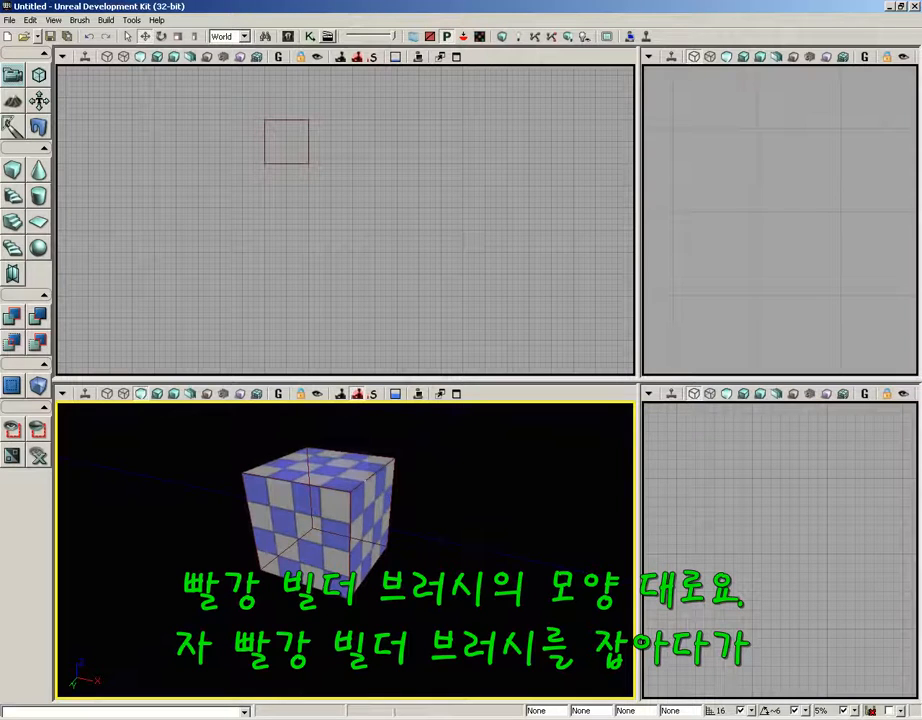
left_click(305, 162)
mouse_move(353, 197)
left_mouse_down()
mouse_move(357, 139)
mouse_move(360, 282)
mouse_move(403, 259)
left_mouse_up()
mouse_move(461, 490)
left_mouse_down()
mouse_move(383, 515)
mouse_move(628, 517)
mouse_move(540, 495)
mouse_move(605, 490)
mouse_move(546, 489)
mouse_move(562, 486)
left_mouse_up()
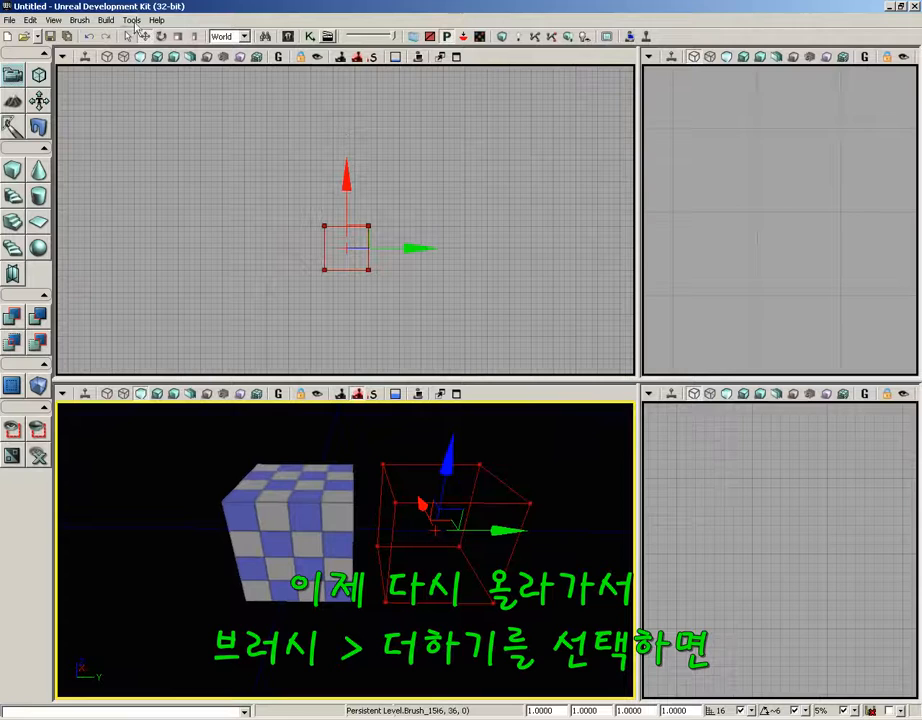
left_click(77, 21)
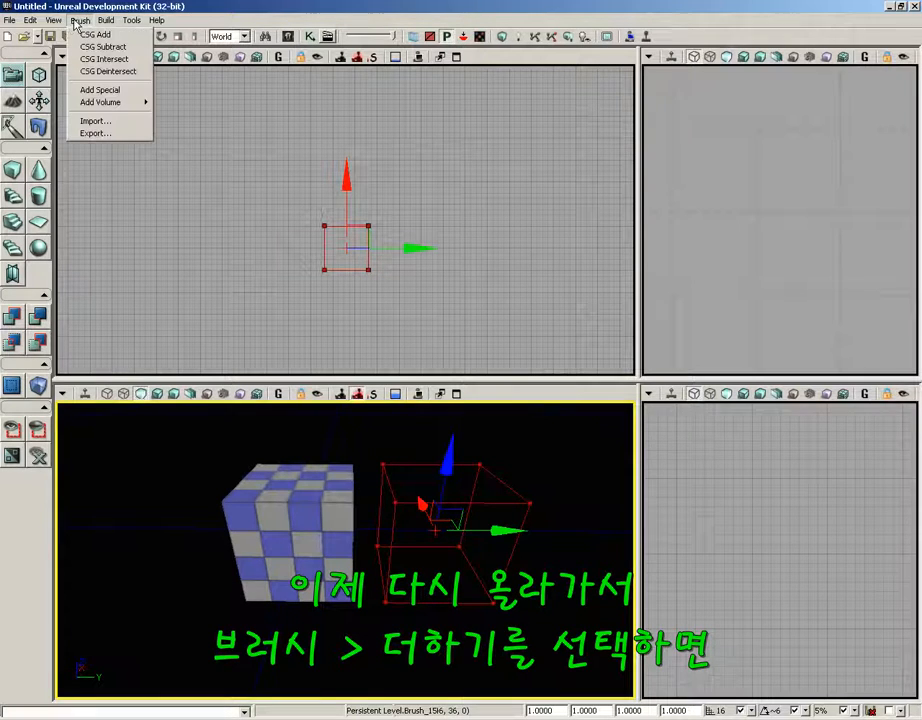
left_click(70, 34)
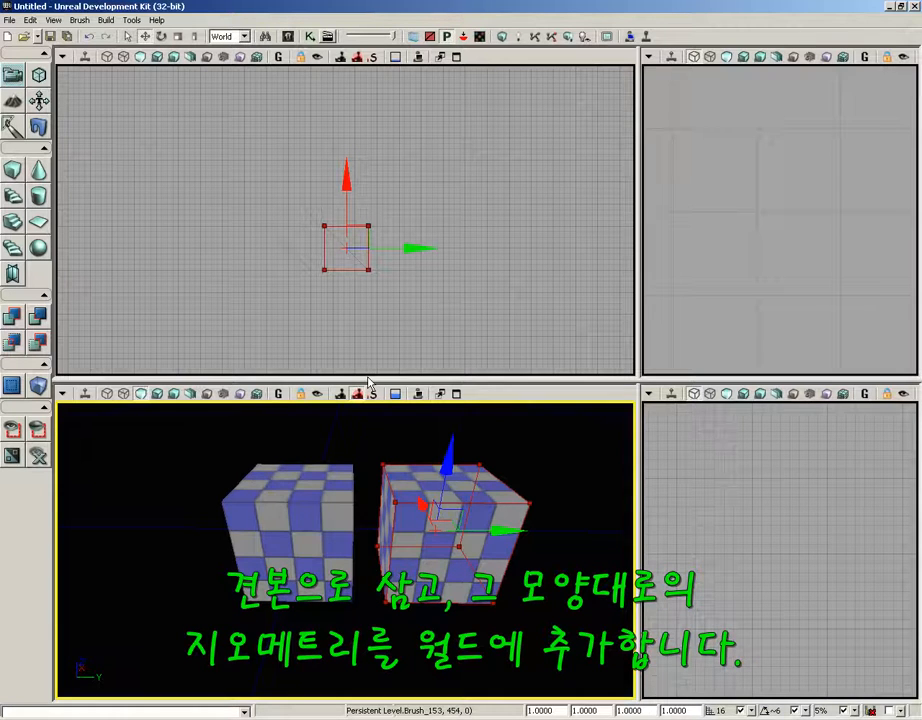
Move the builder brush between the two cubes and raise it so it overlaps their inner upper corners
left_click_drag(513, 531, 410, 531)
left_click_drag(356, 466, 360, 390)
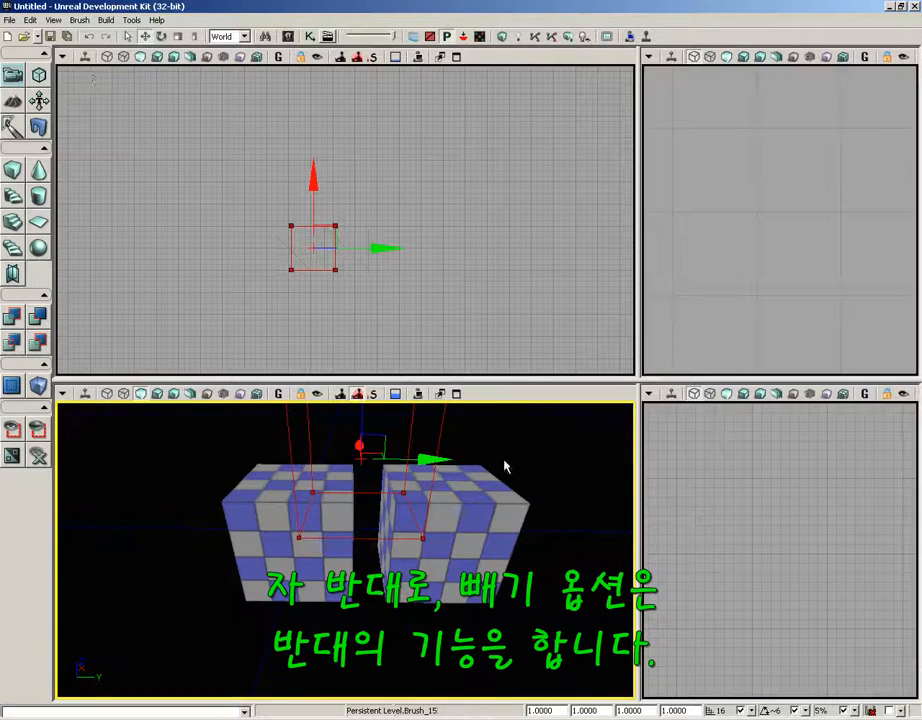
scroll(540, 485, "down", 3)
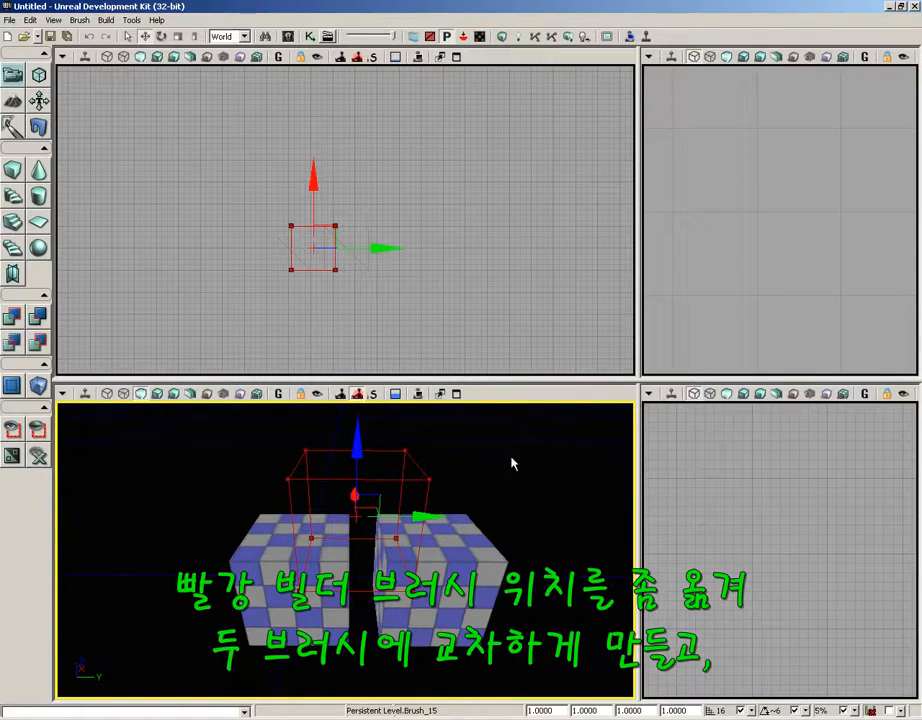
right_click_drag(511, 461, 522, 425)
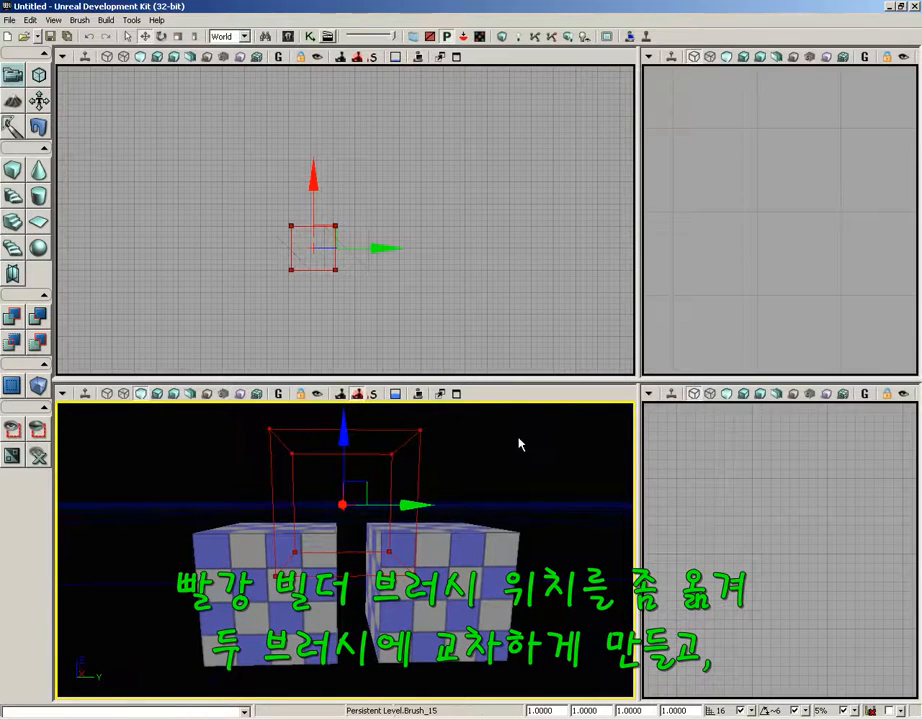
Cut the overlapped corners out of both cubes with CSG Subtract
left_click(79, 20)
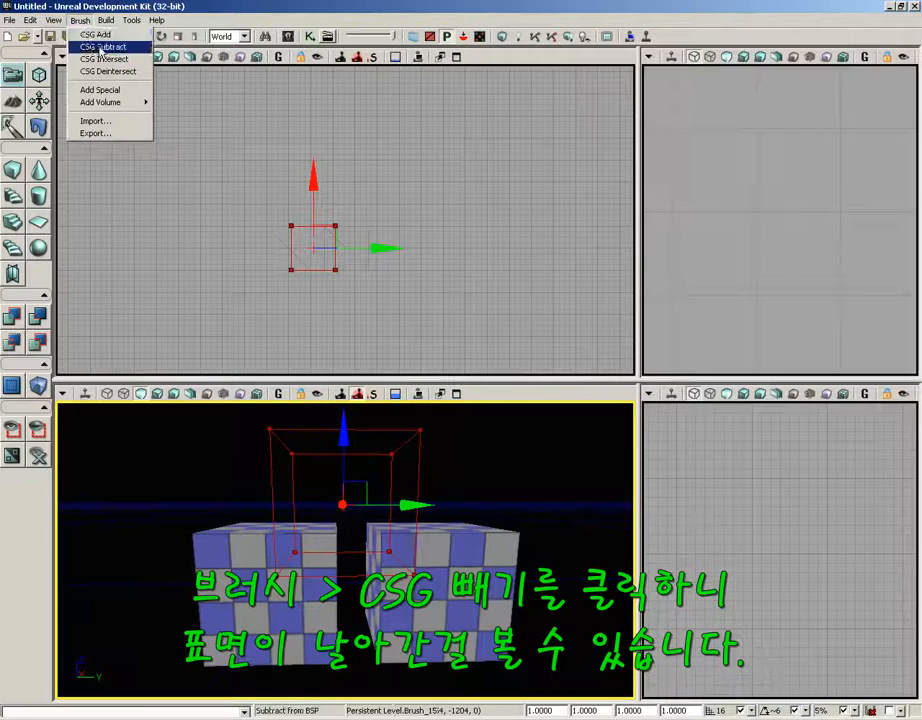
left_click(102, 47)
mouse_move(506, 458)
left_mouse_down()
mouse_move(455, 438)
mouse_move(507, 457)
left_mouse_up()
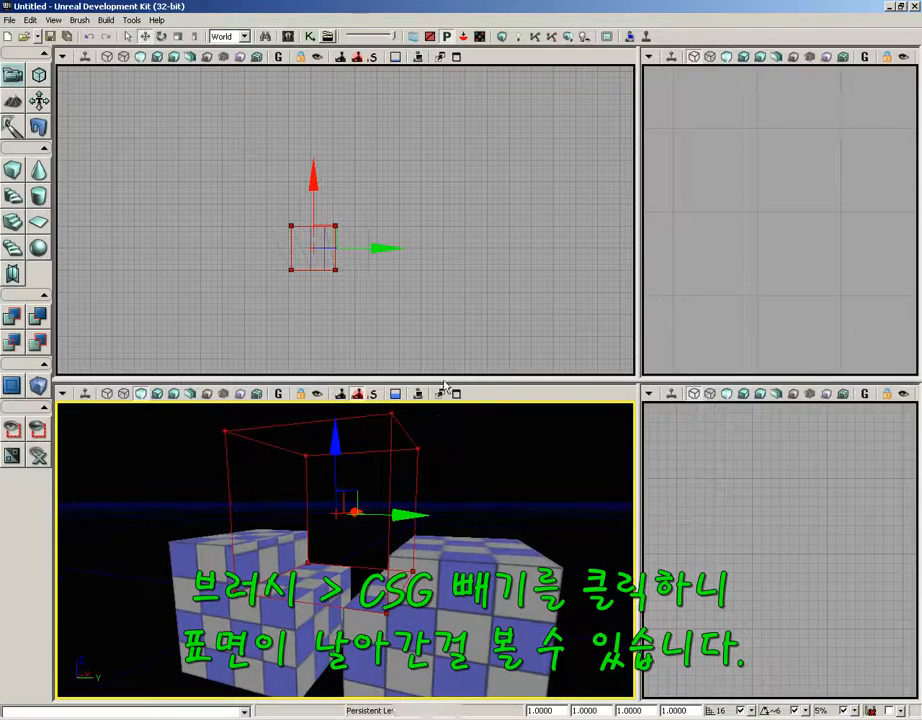
Move the red builder brush up and sideways in the side view, clear of the subtractive brush and both additive brushes
left_click(740, 318)
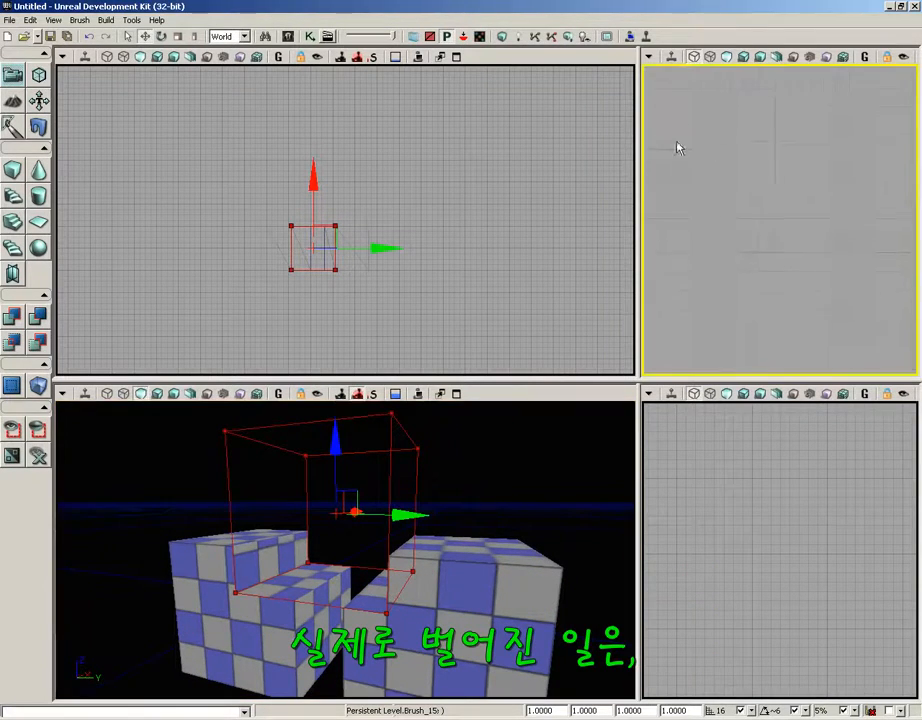
scroll(645, 73, "down", 10)
left_click_drag(722, 304, 798, 345)
scroll(718, 405, "down", 10)
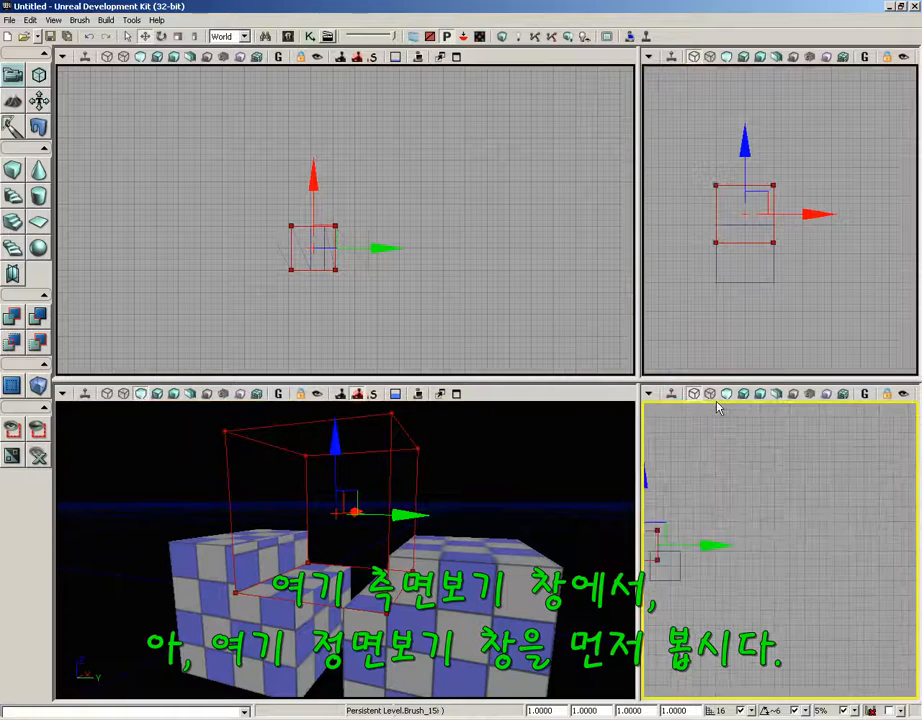
left_click_drag(770, 571, 848, 545)
scroll(813, 617, "up", 5)
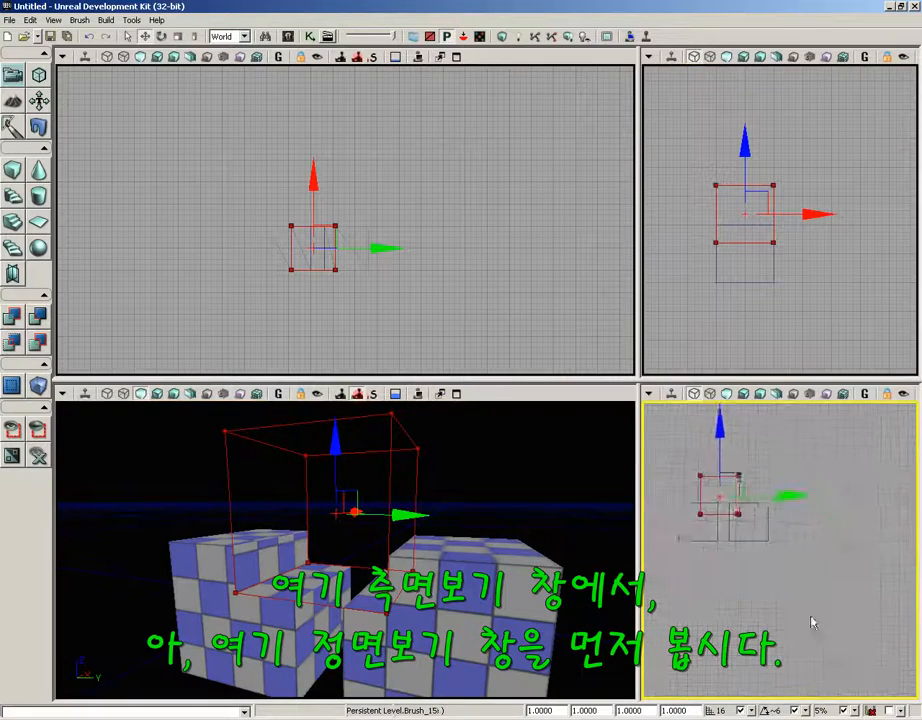
mouse_move(761, 500)
left_mouse_down()
mouse_move(813, 488)
mouse_move(778, 514)
mouse_move(875, 465)
left_mouse_up()
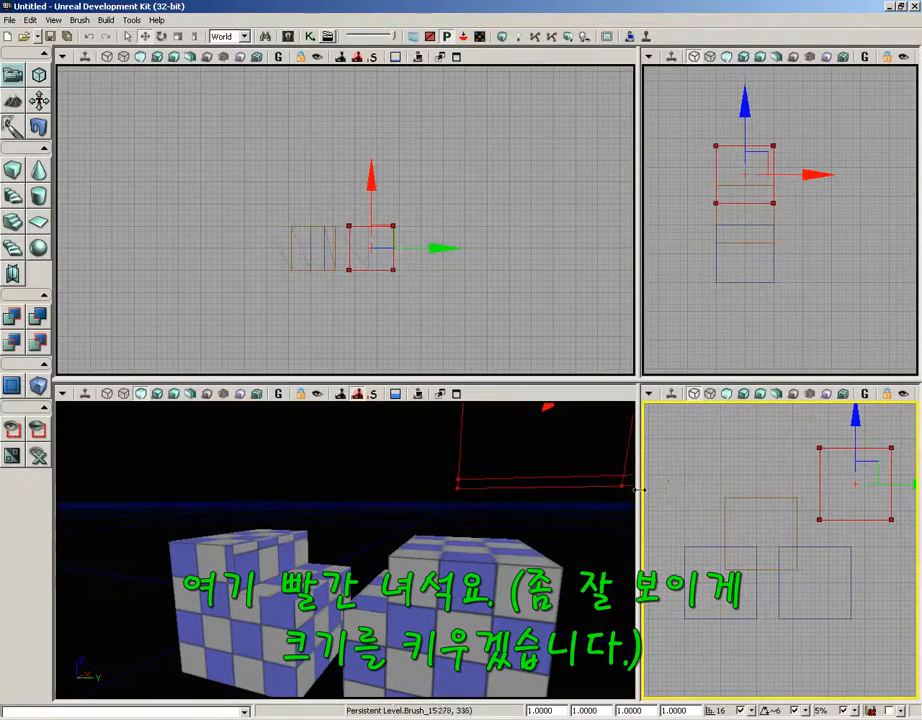
Enlarge the side viewport and frame the builder, subtractive and additive brushes in it
left_click_drag(639, 490, 313, 490)
left_click_drag(513, 388, 513, 238)
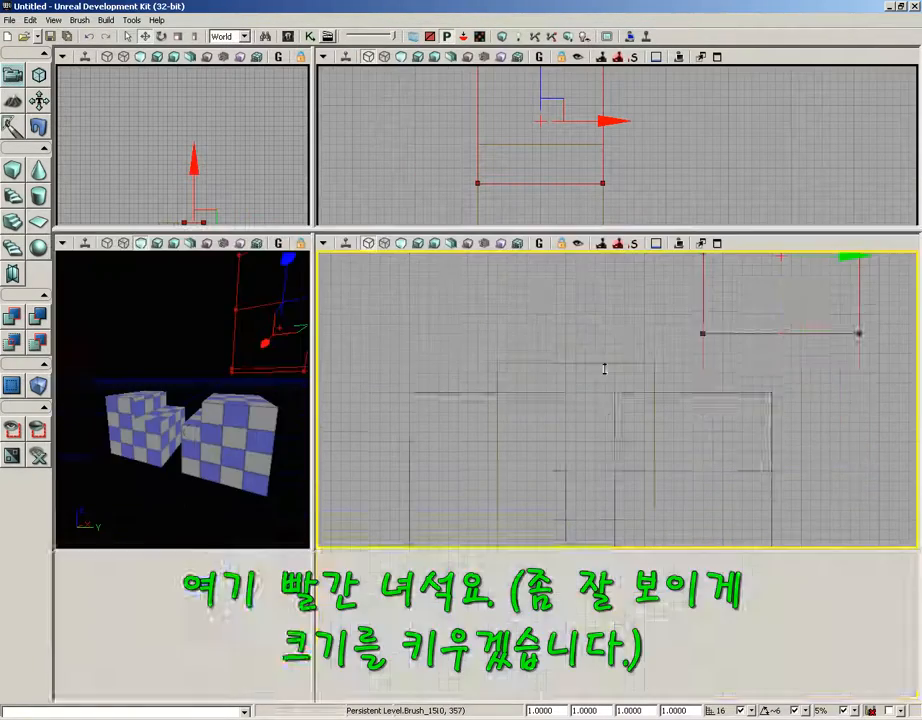
scroll(593, 373, "down", 2)
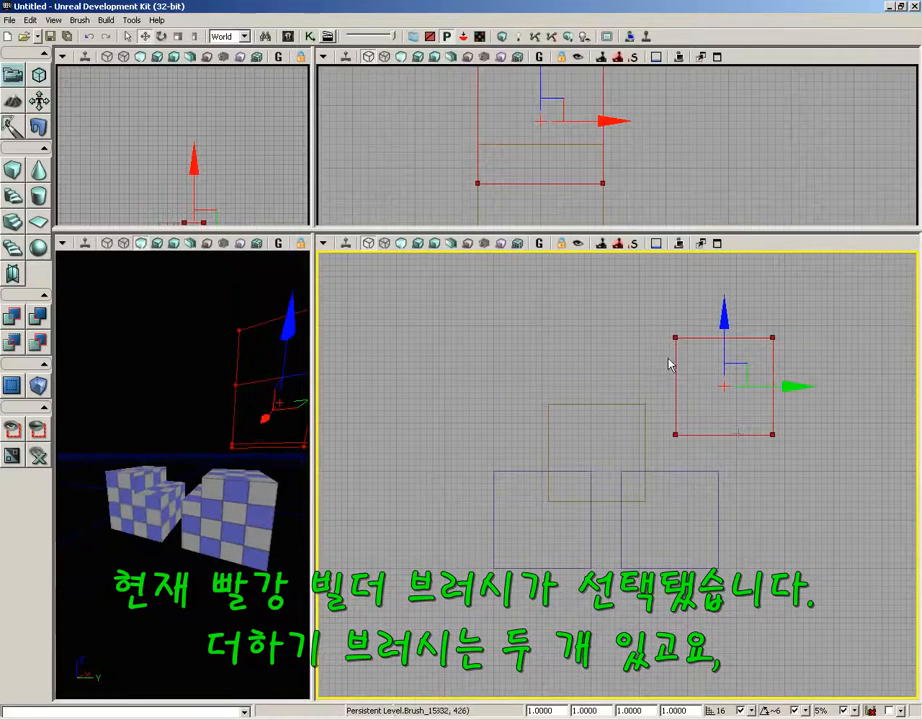
Select the two additive brushes and the subtractive brush in turn to identify them in the viewports
left_click(585, 568)
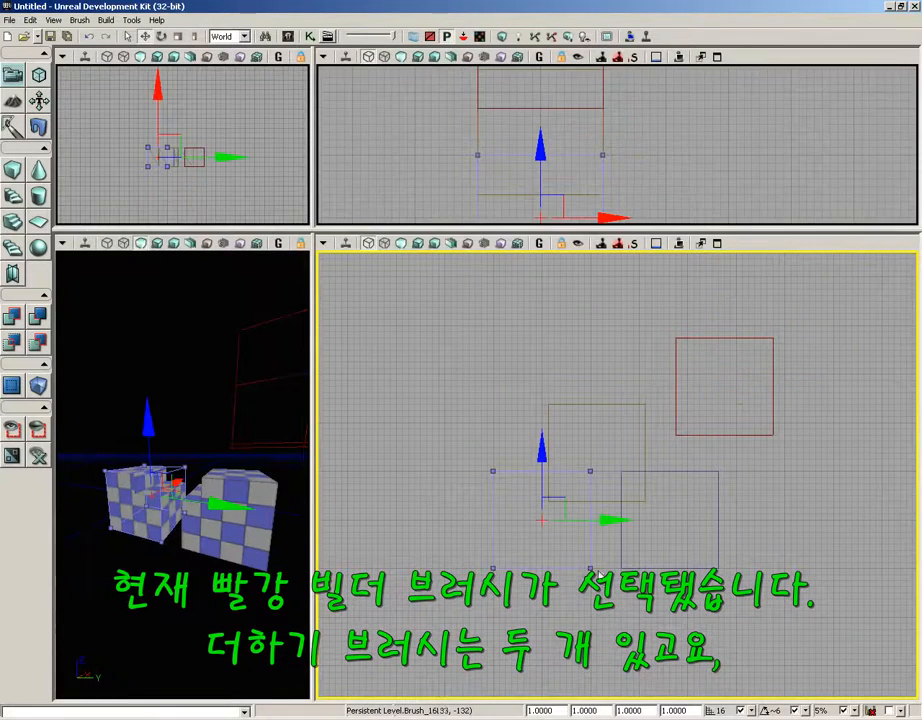
left_click(676, 569)
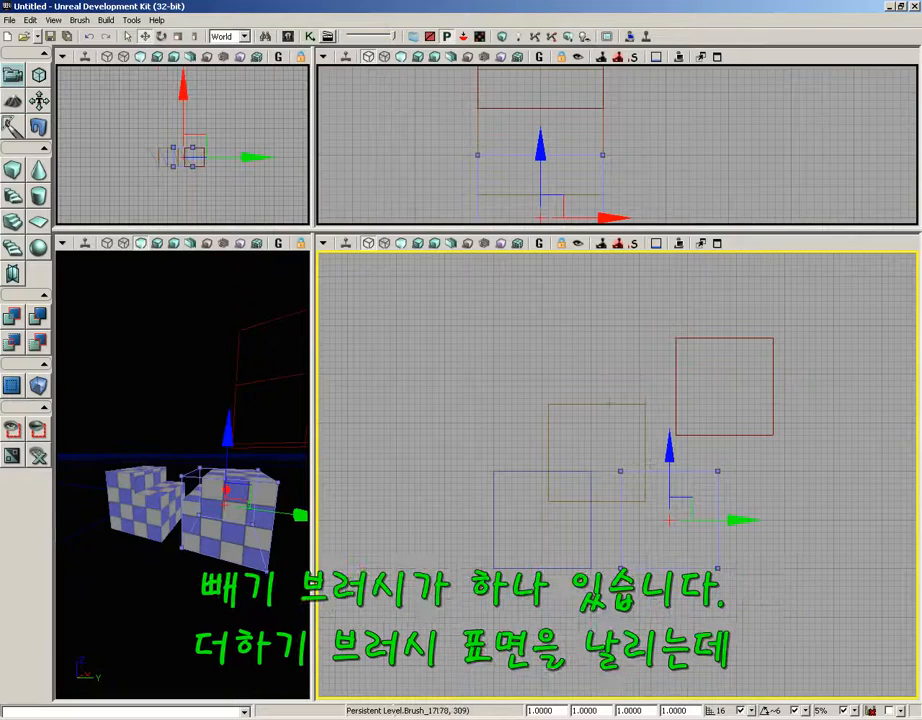
left_click(646, 462)
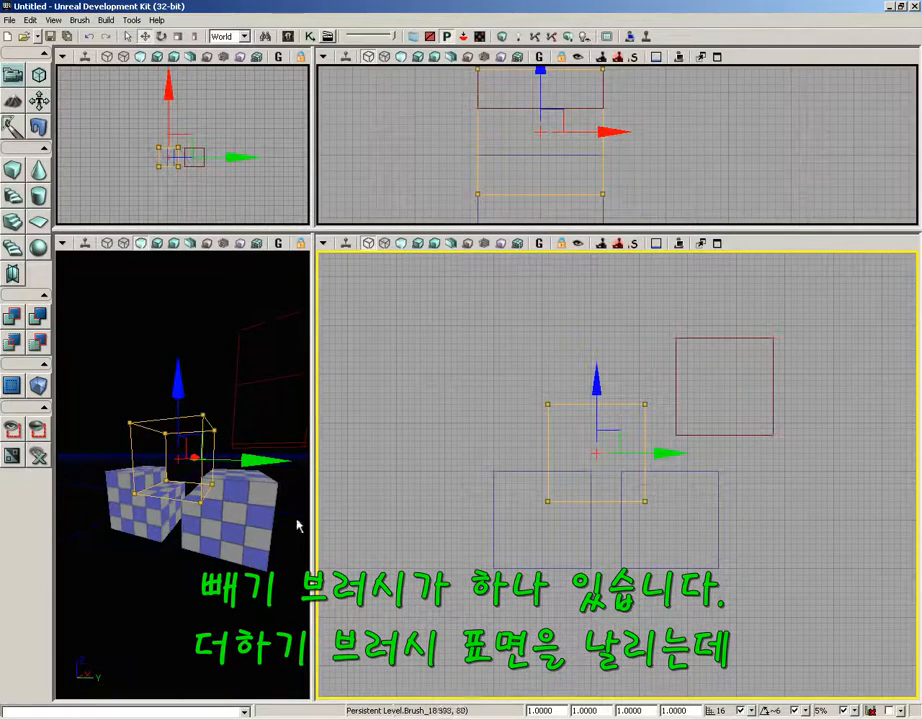
Enlarge the perspective viewport and slide the subtractive brush back and forth along the Y axis to examine its cut
left_click_drag(230, 565, 175, 570)
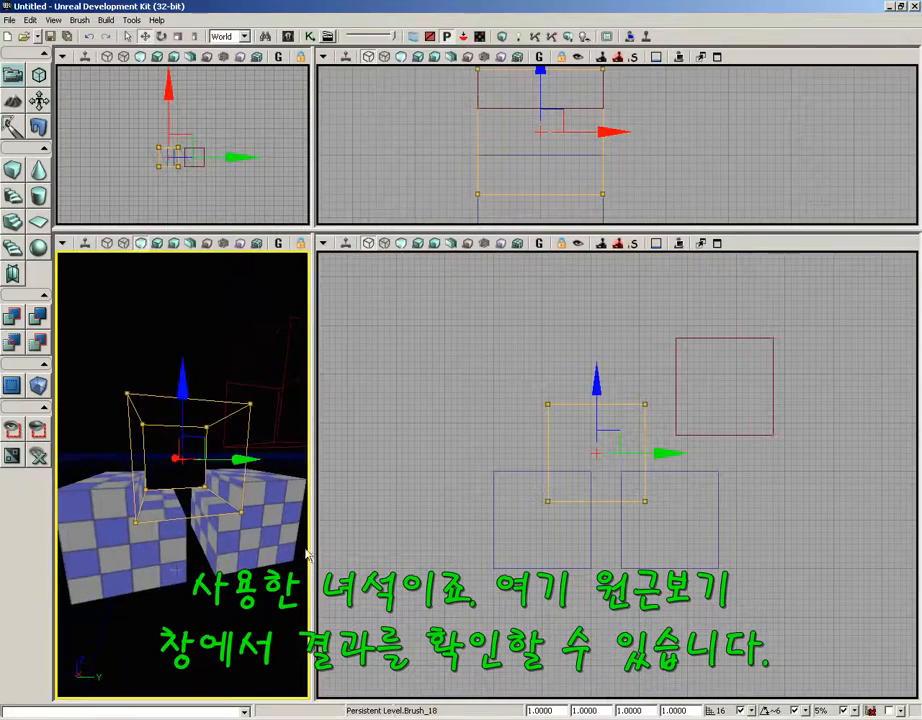
left_click_drag(311, 555, 573, 555)
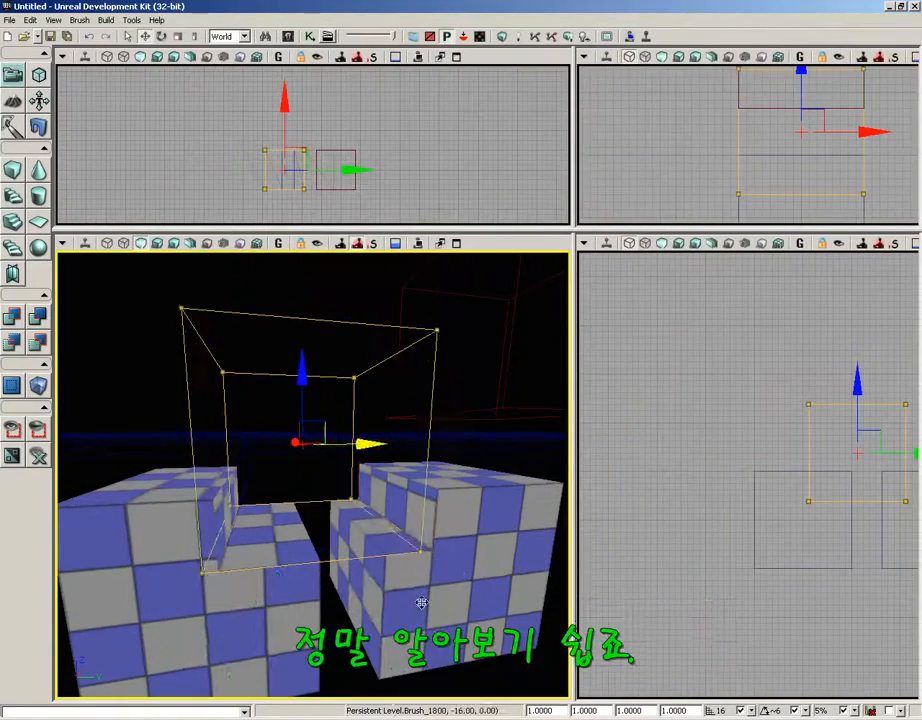
right_click_drag(421, 603, 405, 604, "ctrl")
mouse_move(405, 604)
left_mouse_down()
mouse_move(348, 677)
mouse_move(364, 687)
left_mouse_up()
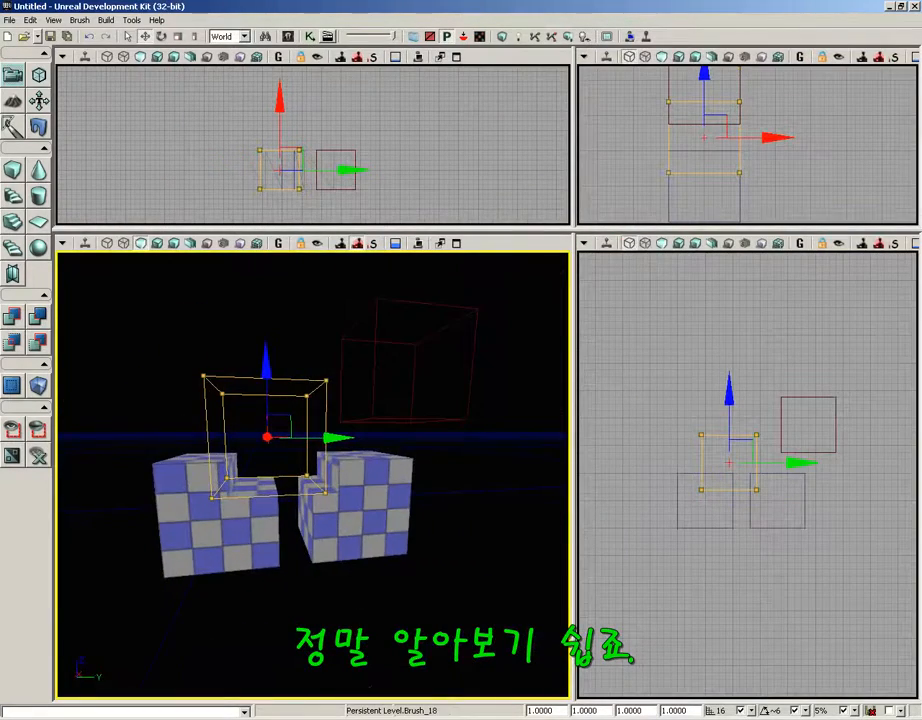
left_click_drag(345, 434, 339, 437)
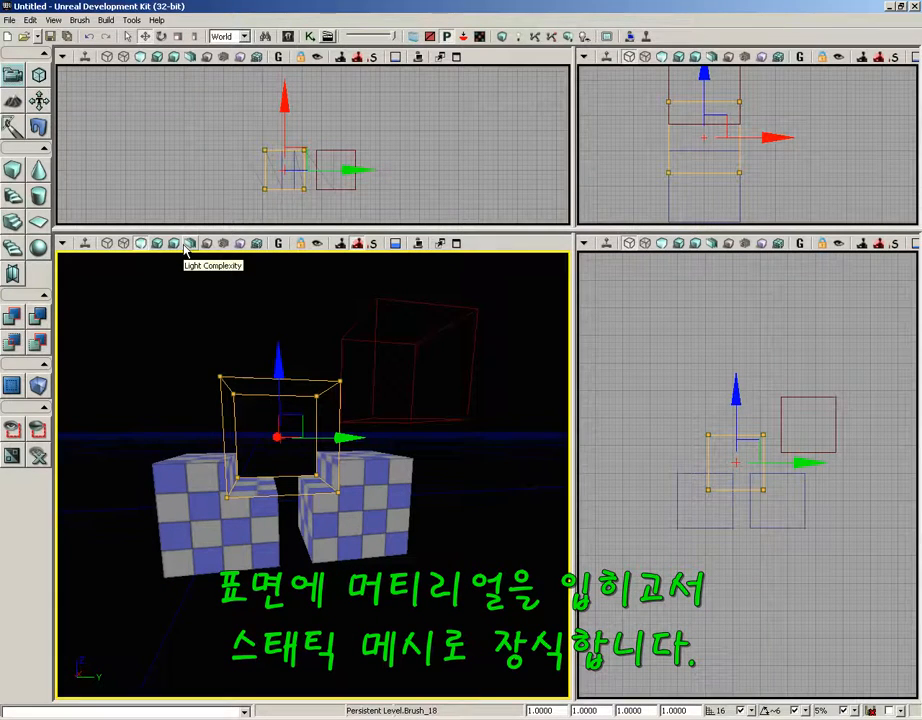
left_click(76, 21)
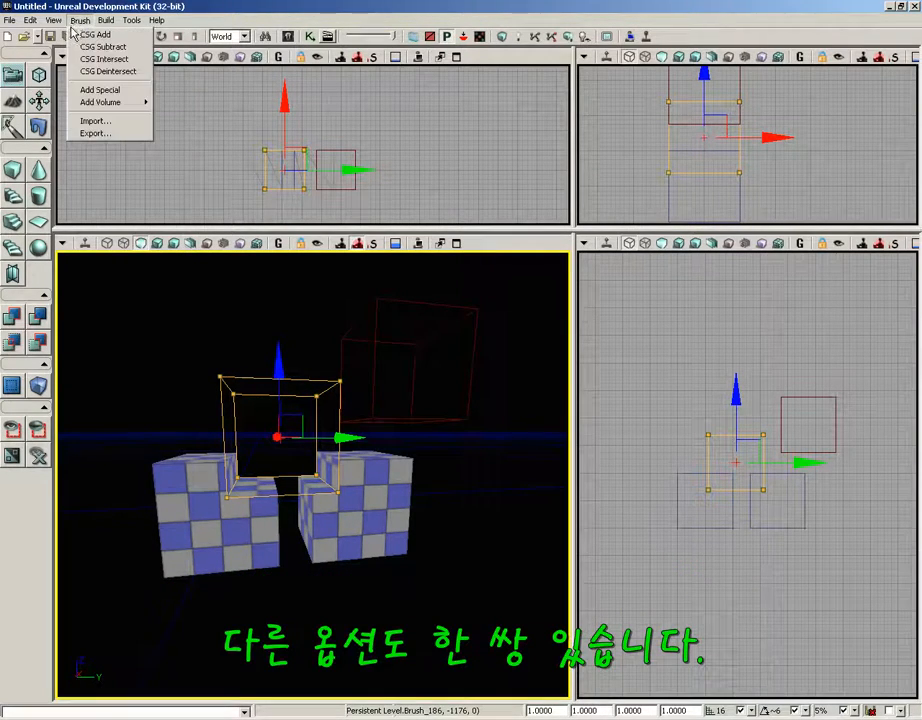
left_click(134, 60)
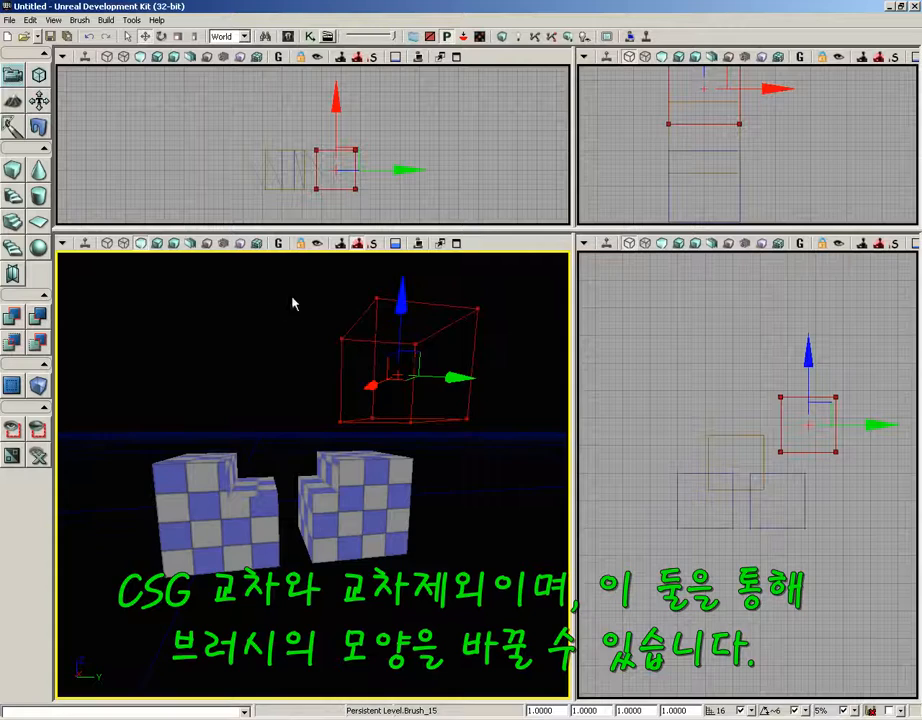
Move the red builder brush over the outer upper corner of the second additive cube and enlarge the side viewport
left_click(681, 545)
scroll(681, 587, "up", 3)
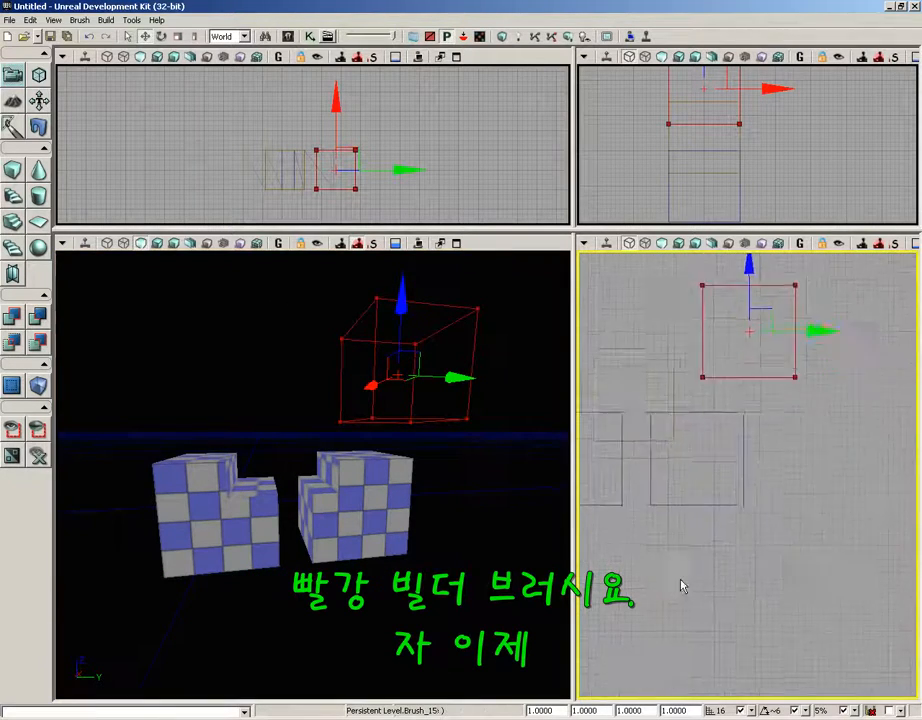
mouse_move(776, 335)
left_mouse_down()
mouse_move(793, 407)
mouse_move(766, 401)
left_mouse_up()
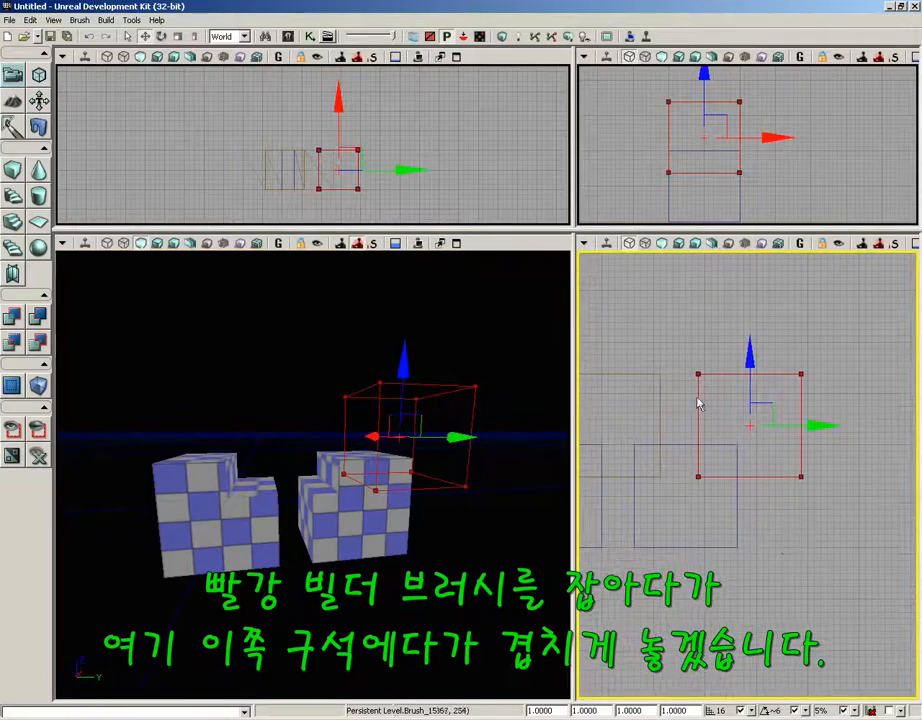
left_click_drag(577, 494, 320, 494)
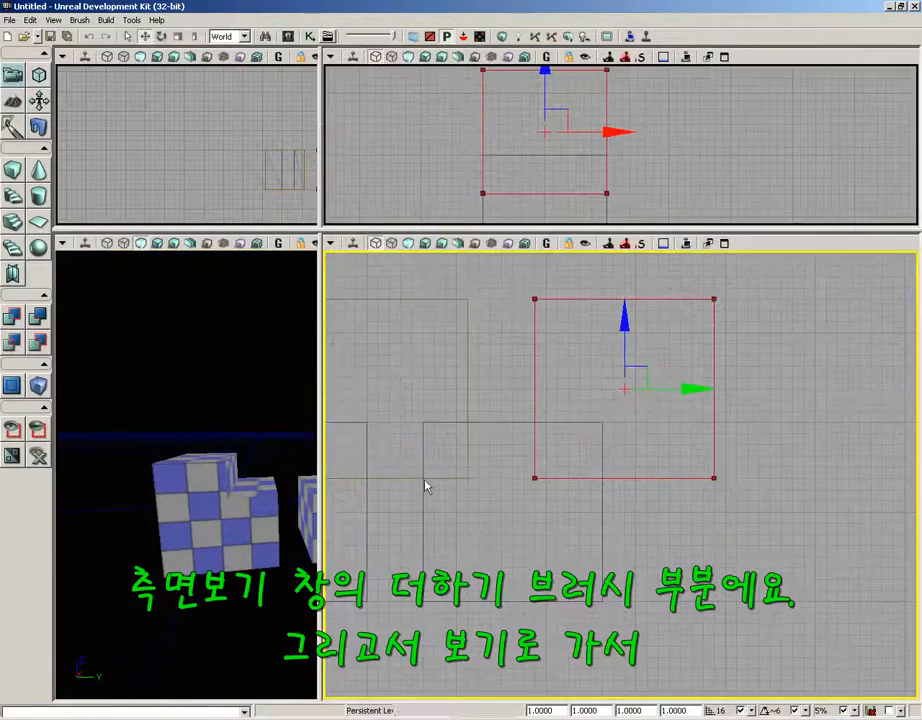
Intersect the red builder brush with the second additive cube using CSG Intersect
scroll(473, 434, "down", 2)
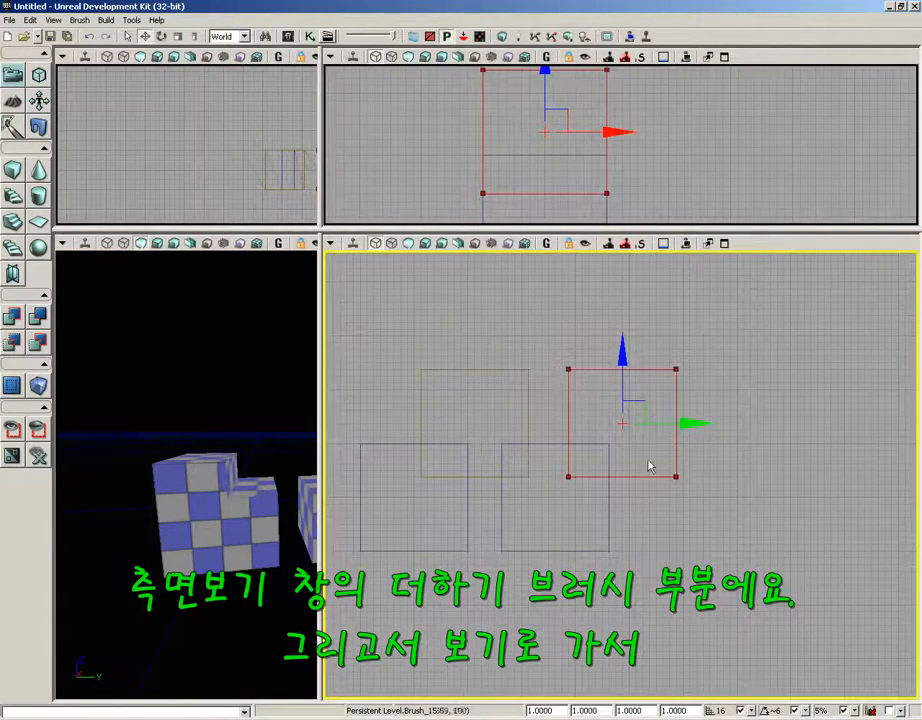
scroll(679, 558, "down", 1)
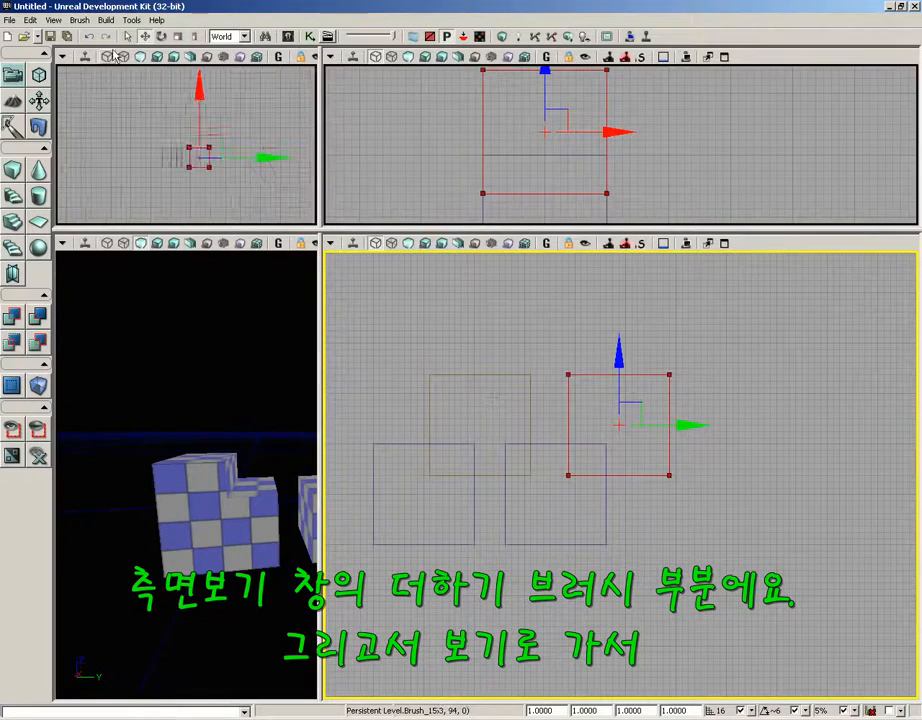
left_click(53, 20)
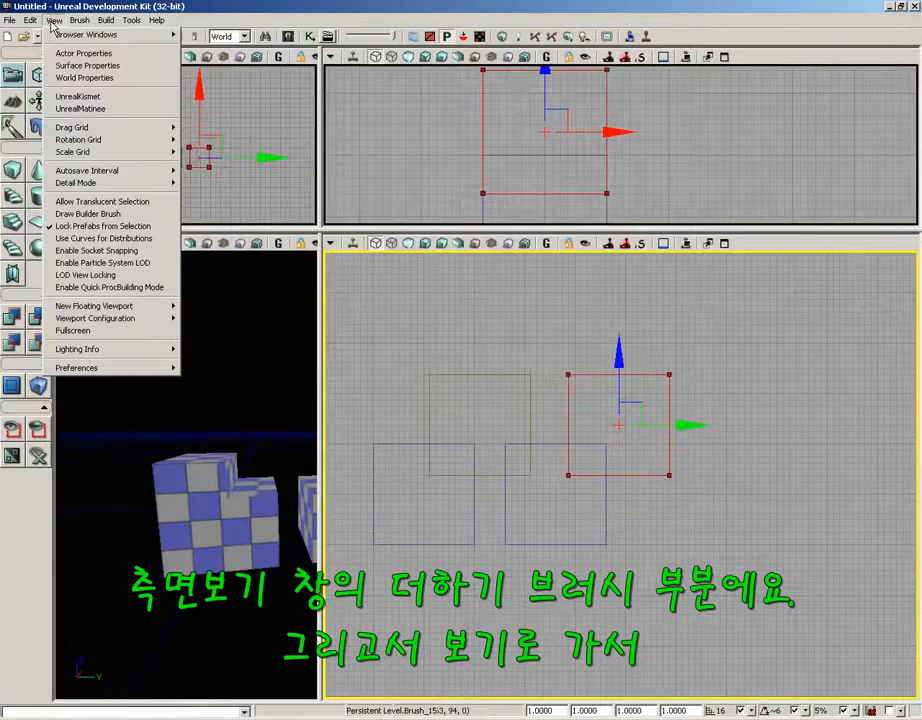
mouse_move(68, 20)
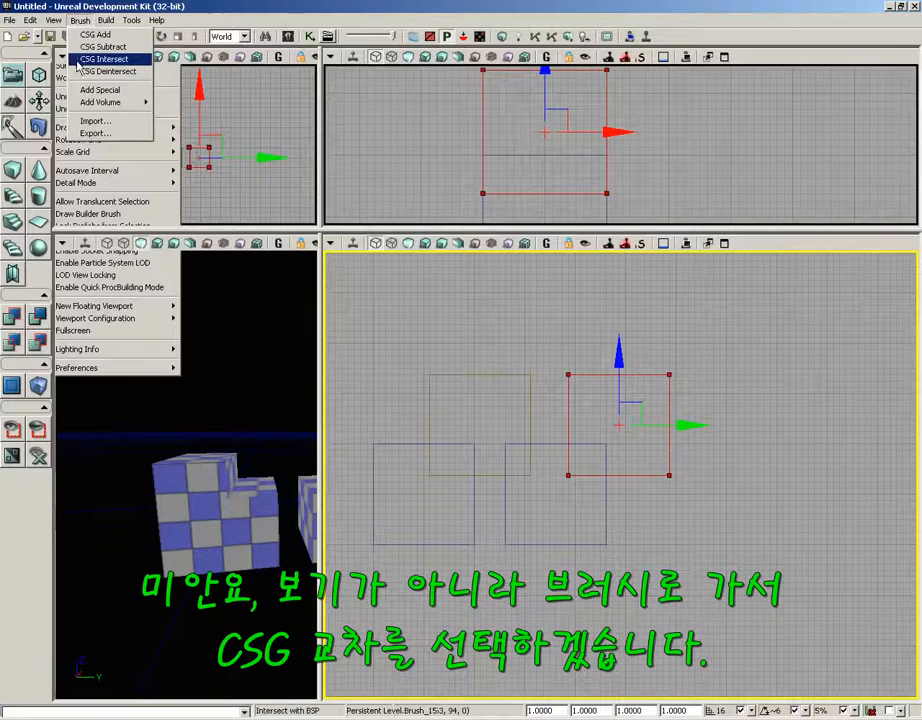
left_click(86, 60)
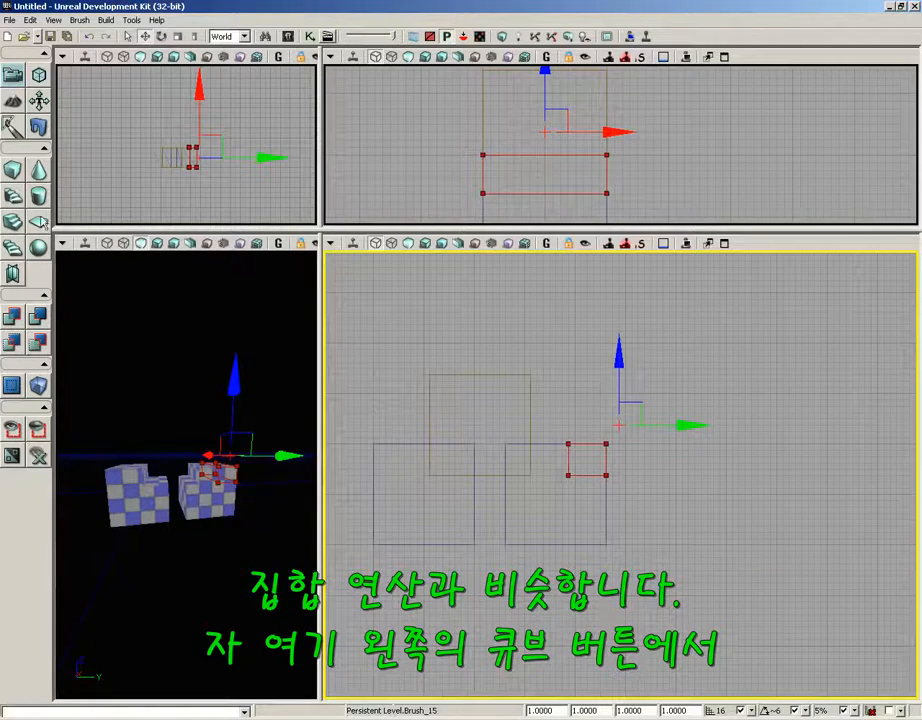
Reset the builder brush to a full cube and apply CSG Deintersect against the second additive cube
left_click(14, 175)
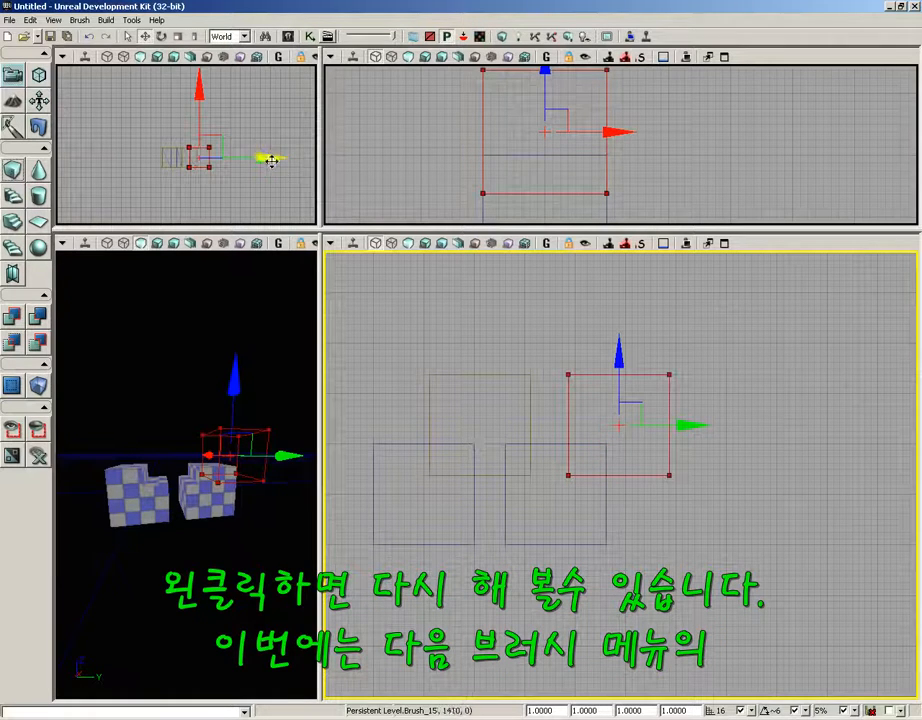
left_click(80, 21)
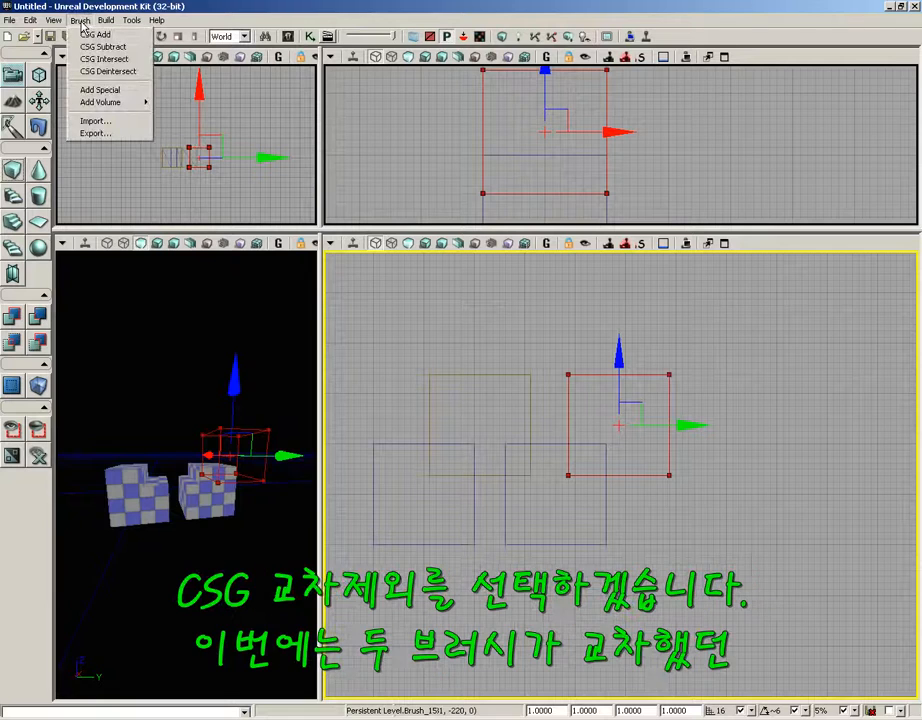
left_click(92, 72)
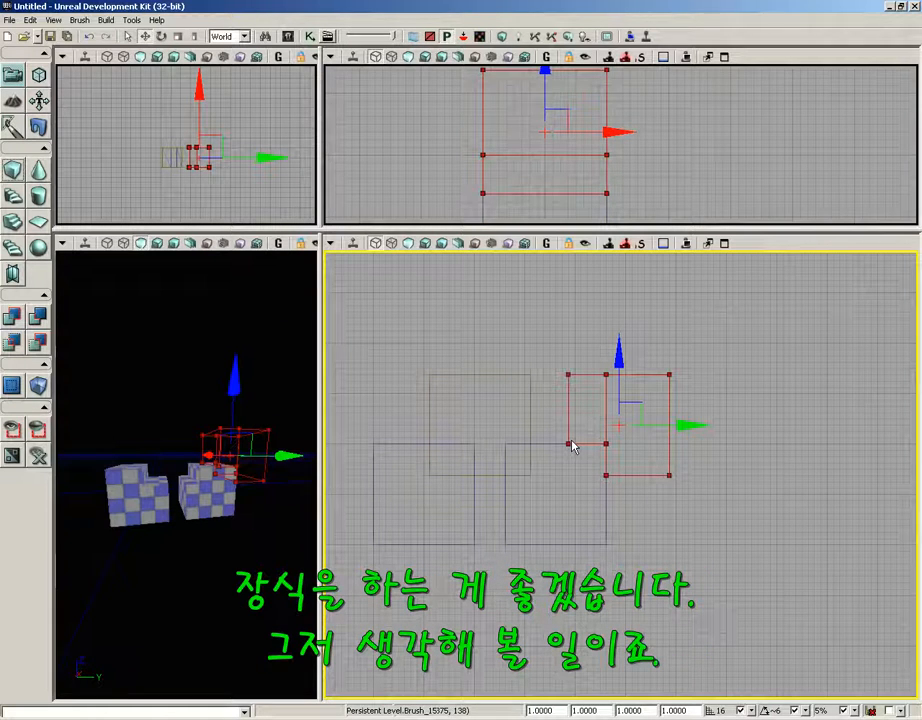
Reset the builder brush to a full cube and open the Add Special dialog, moving it clear of the brushes
left_click(13, 172)
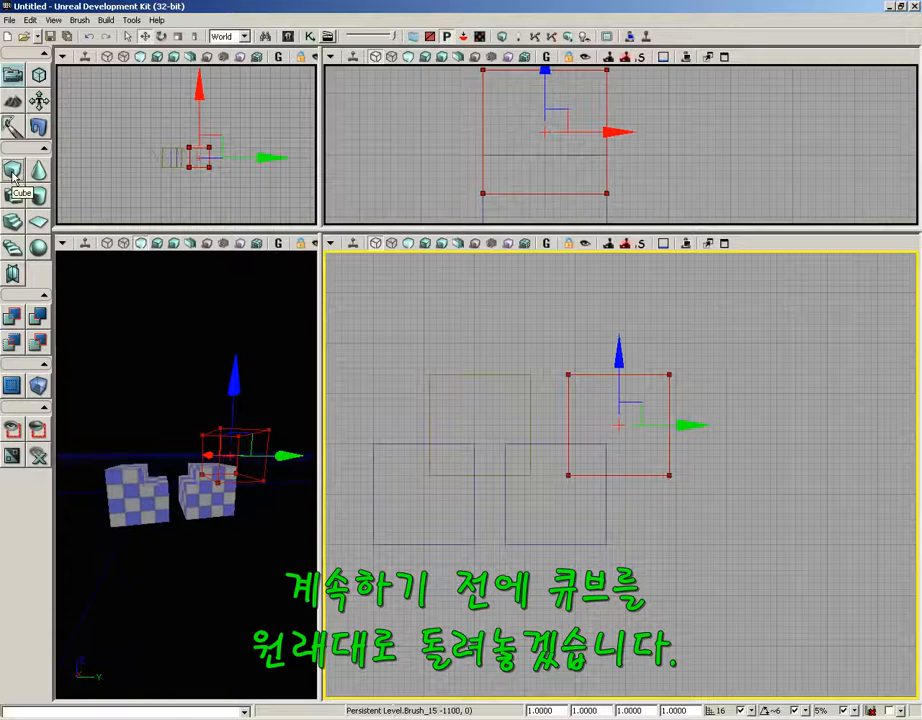
left_click(79, 20)
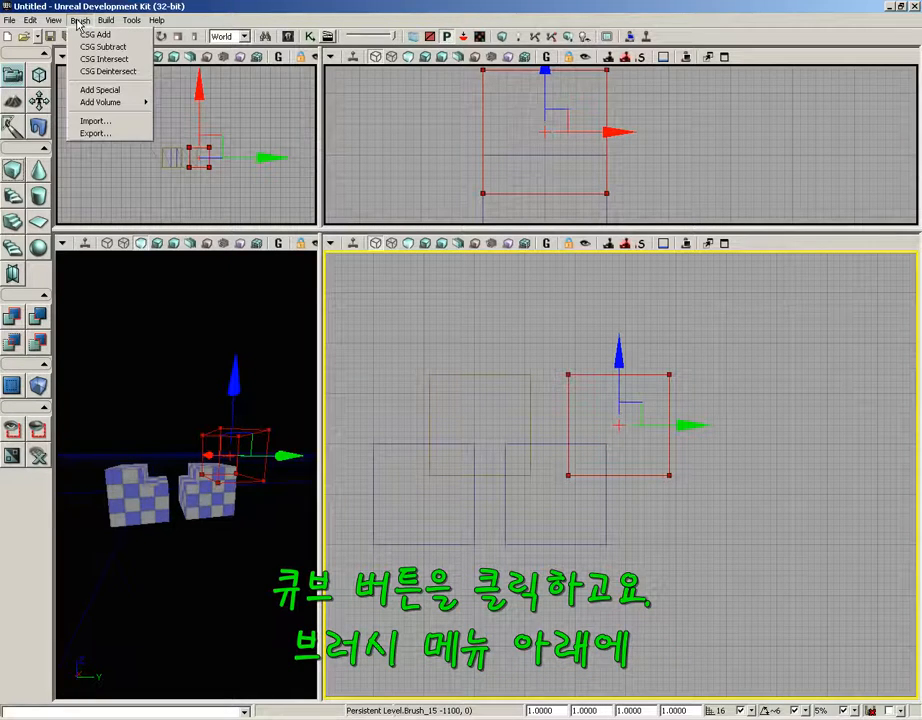
left_click(100, 90)
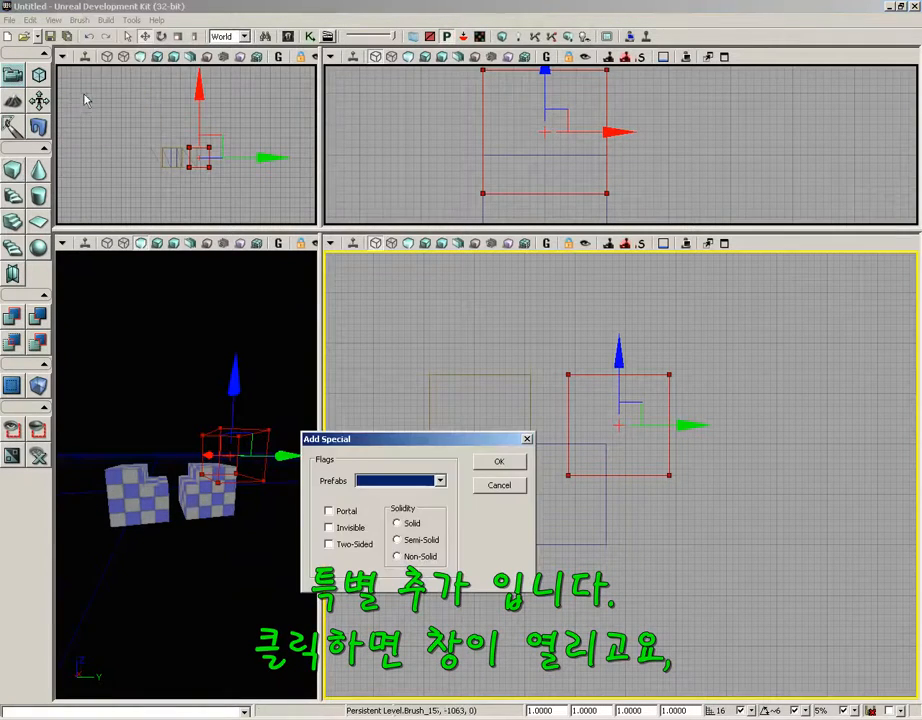
left_click_drag(414, 444, 633, 513)
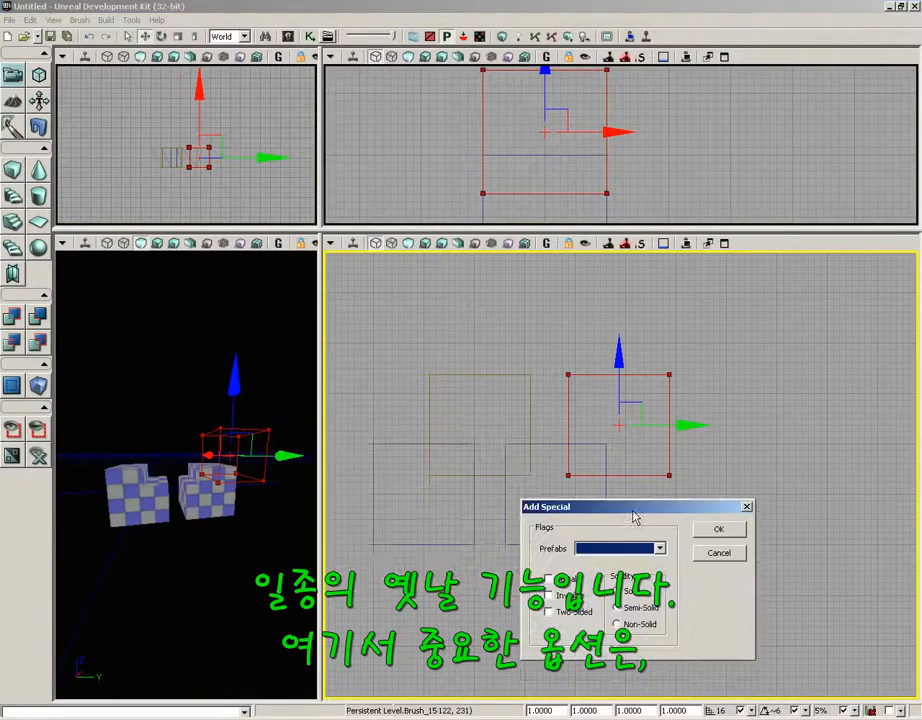
Delete the two additive brushes and the subtractive brush, leaving only the builder brush
left_click_drag(582, 438, 405, 356)
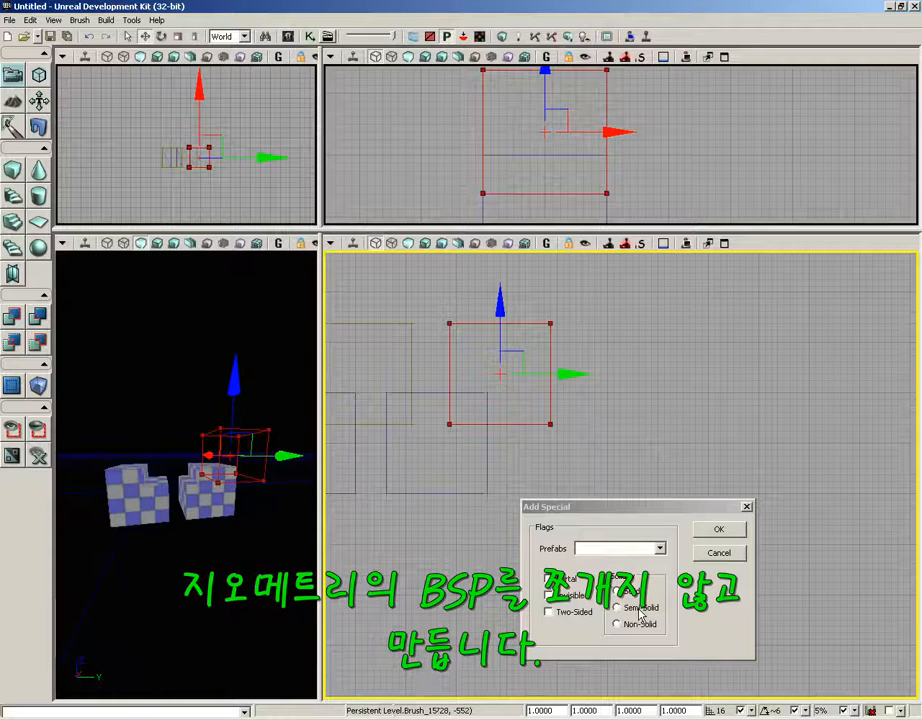
left_click(464, 493)
left_click(430, 535)
scroll(430, 535, "up", 1)
mouse_move(430, 535)
right_mouse_down()
mouse_move(407, 529)
mouse_move(556, 509)
right_mouse_up()
scroll(553, 508, "down", 3)
left_click(502, 453)
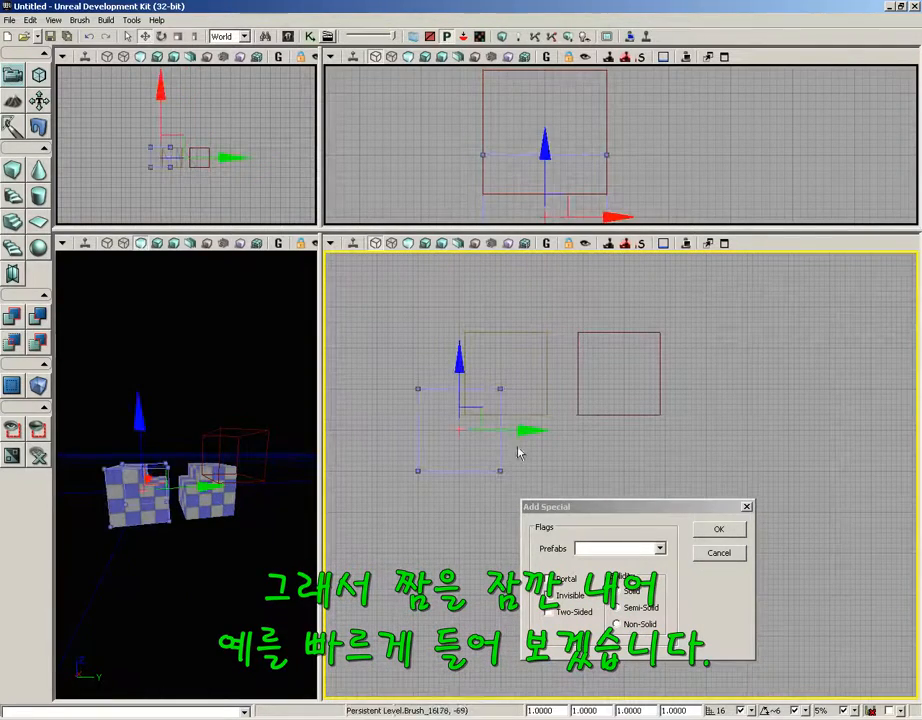
key("Delete")
left_click(524, 414)
key("Delete")
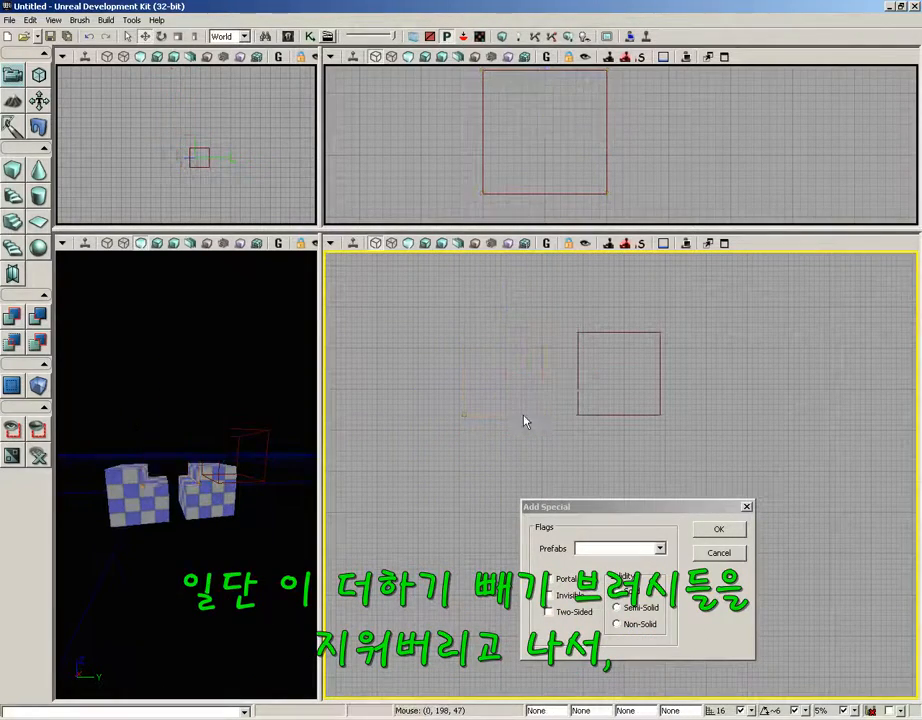
Rebuild the geometry for the current level and dismiss the Map Check report
left_click(106, 21)
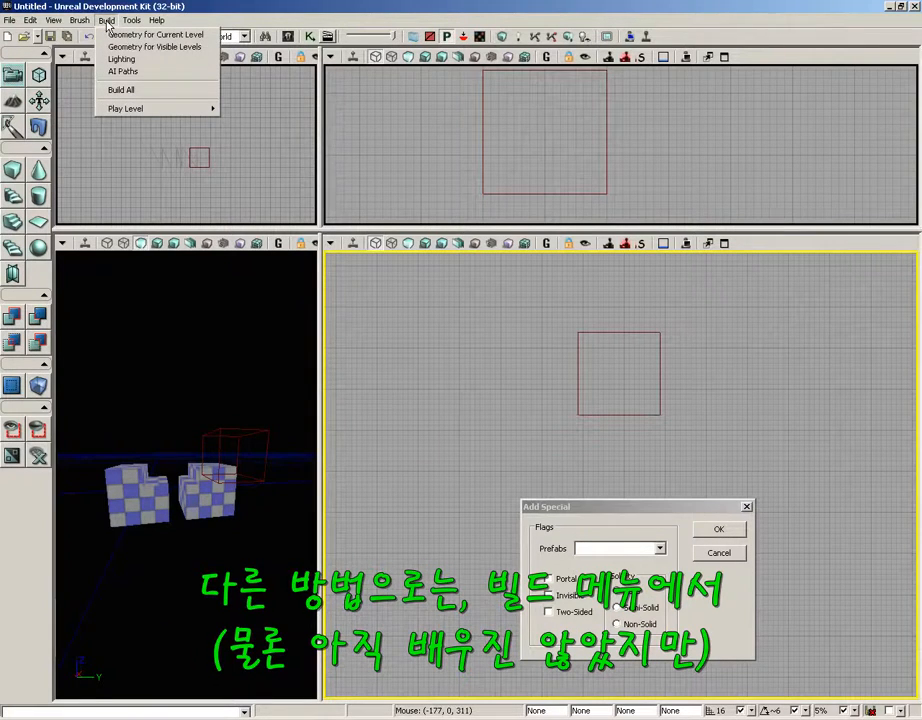
left_click(123, 34)
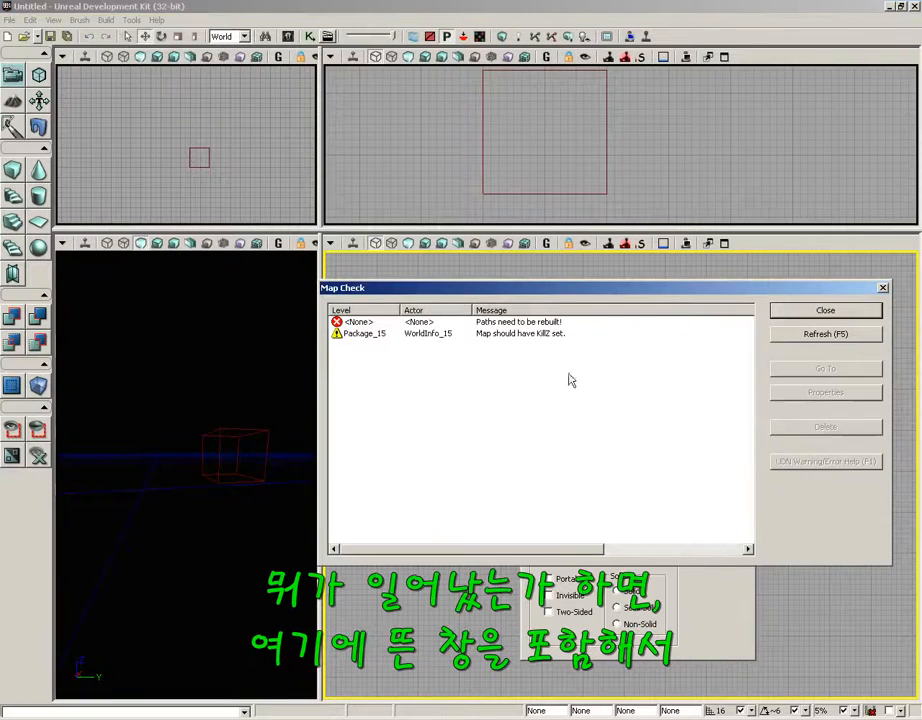
left_click(883, 289)
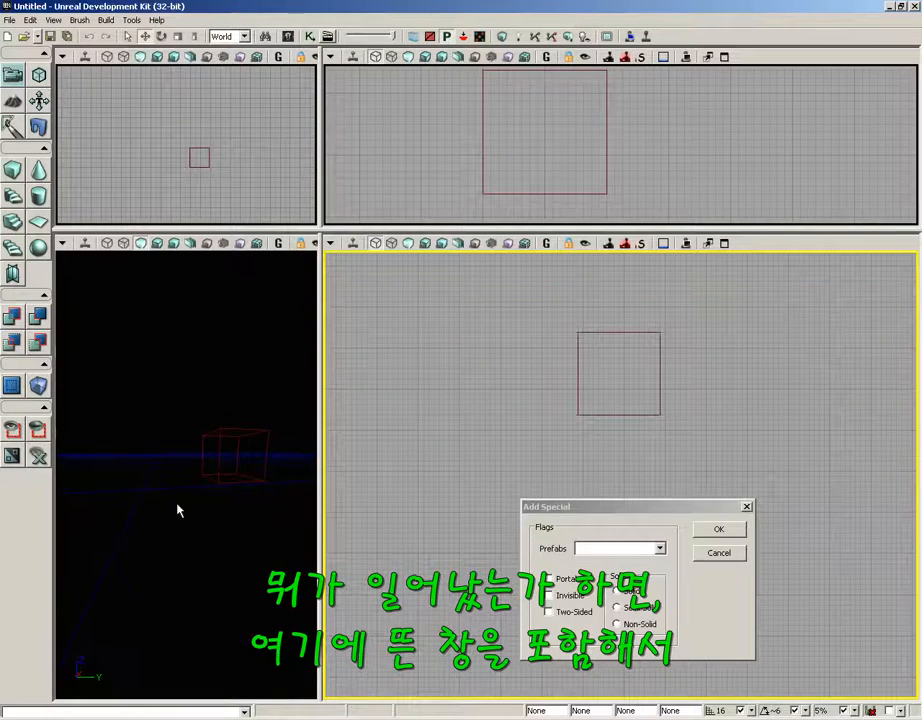
Enlarge the perspective viewport and build the builder brush as a flat cube with X 1024, Y 1024 and Z 32
right_click_drag(206, 543, 181, 529)
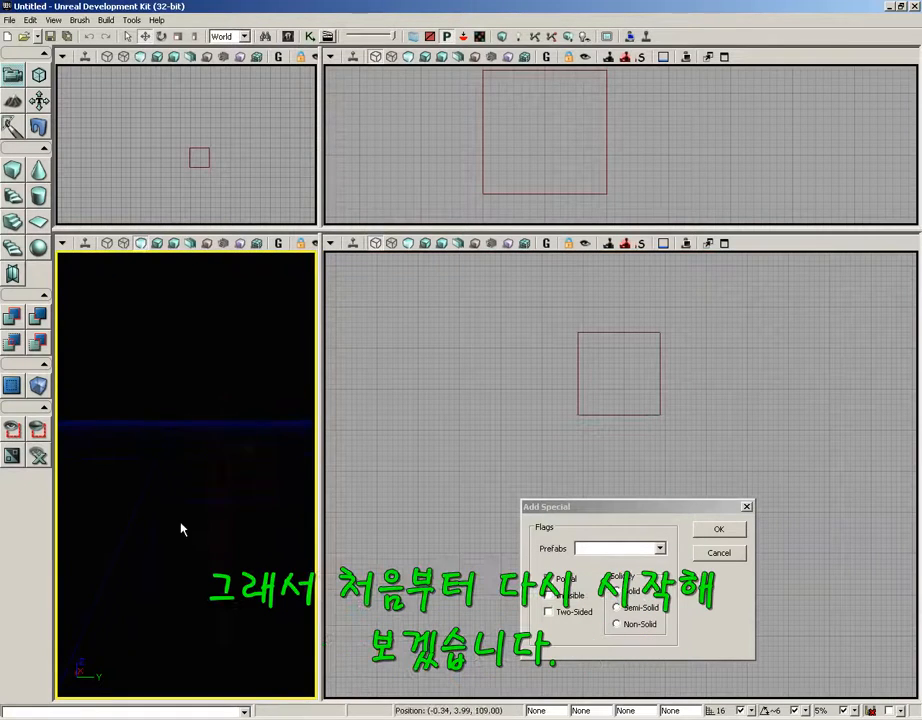
left_click_drag(318, 531, 593, 531)
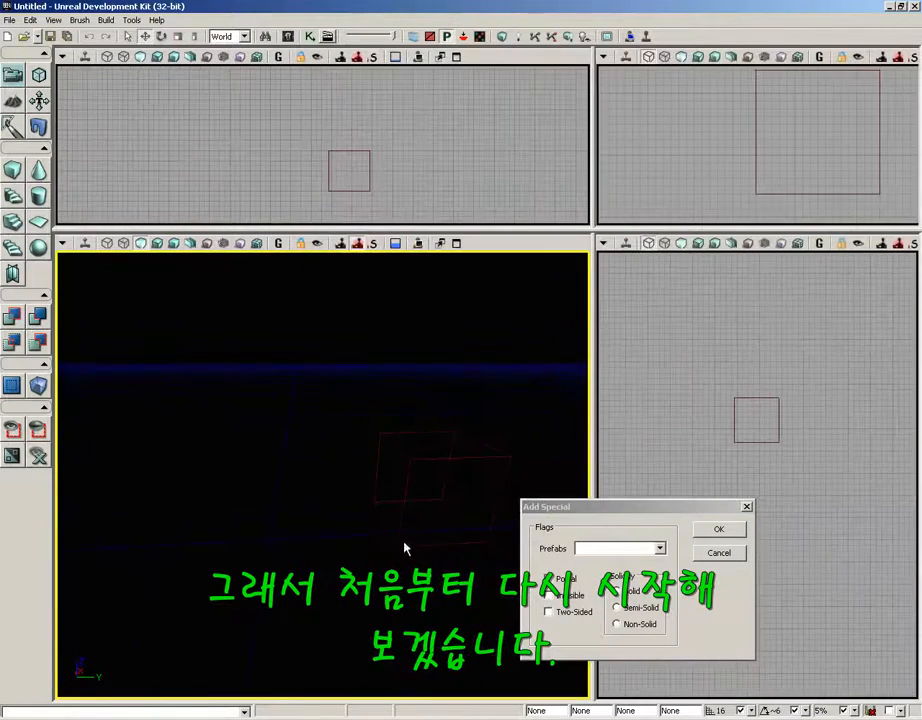
right_click(13, 177)
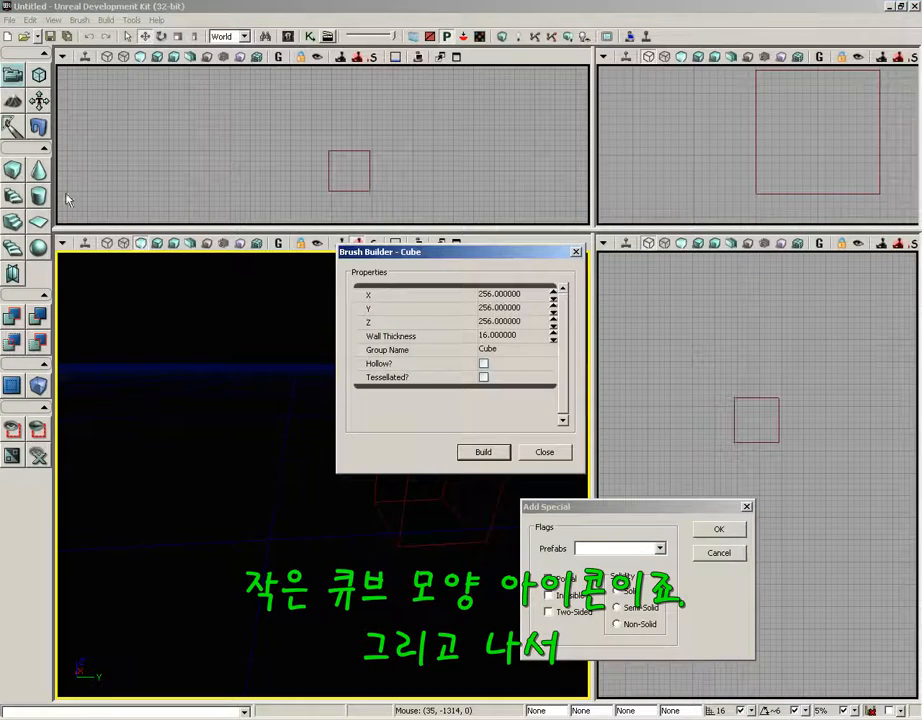
left_click(505, 295)
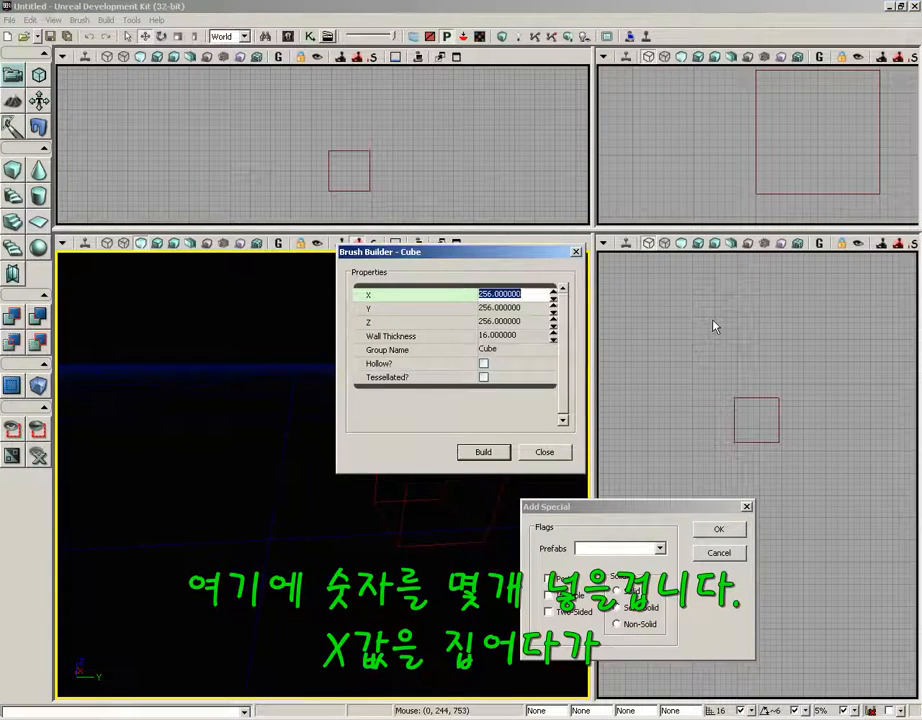
type("1024")
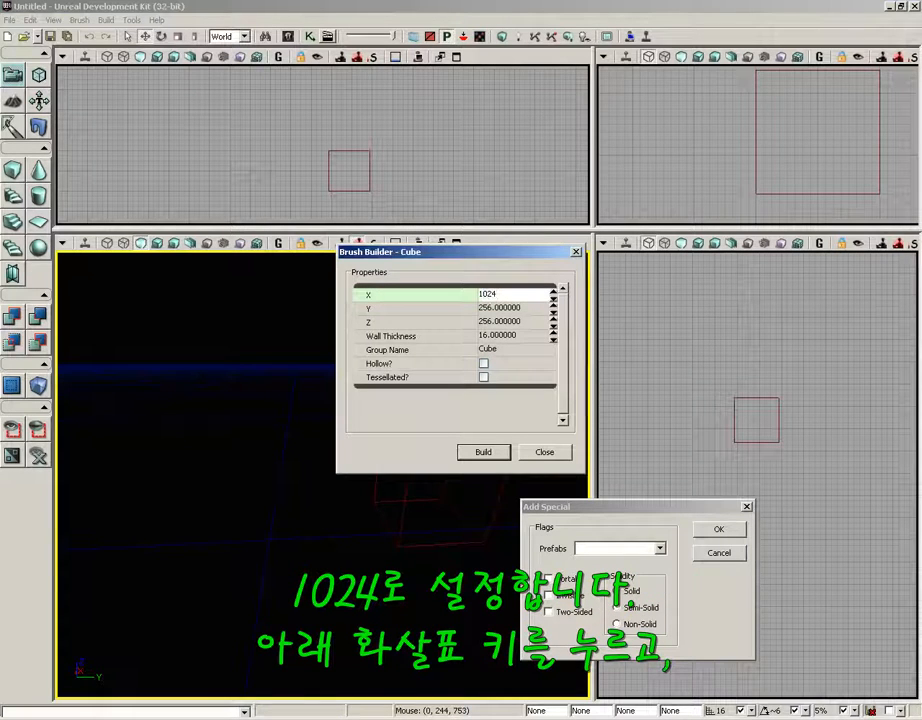
key("Down")
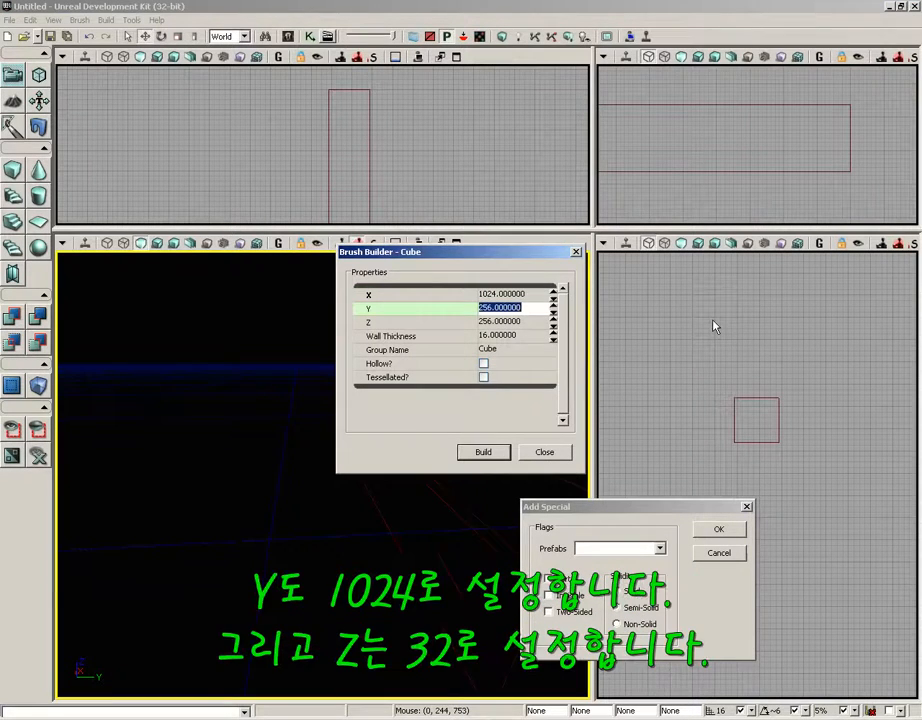
type("1024")
key("Down")
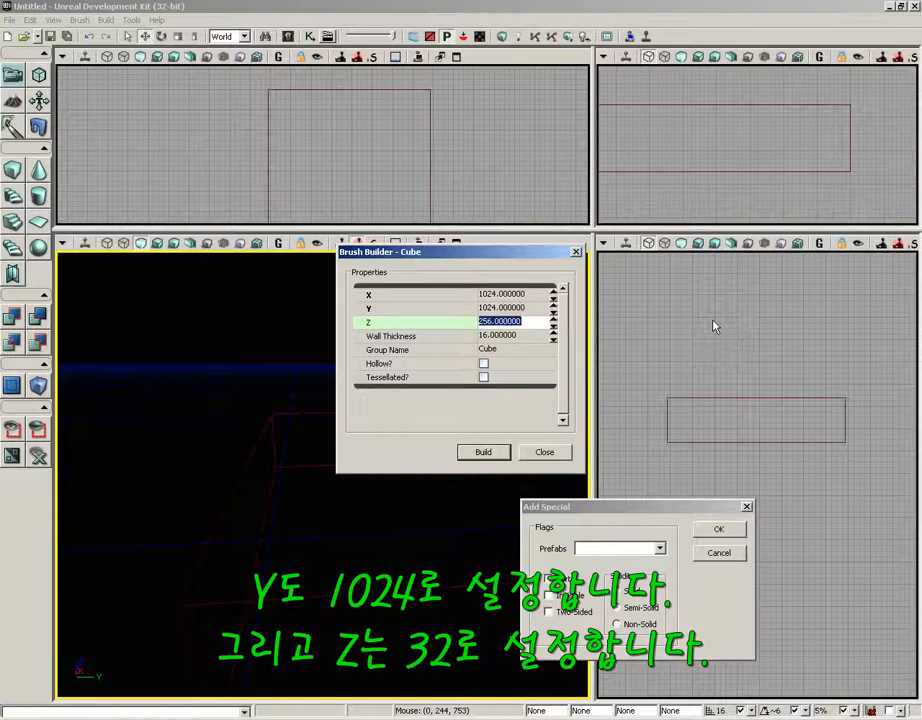
type("32")
left_click(507, 456)
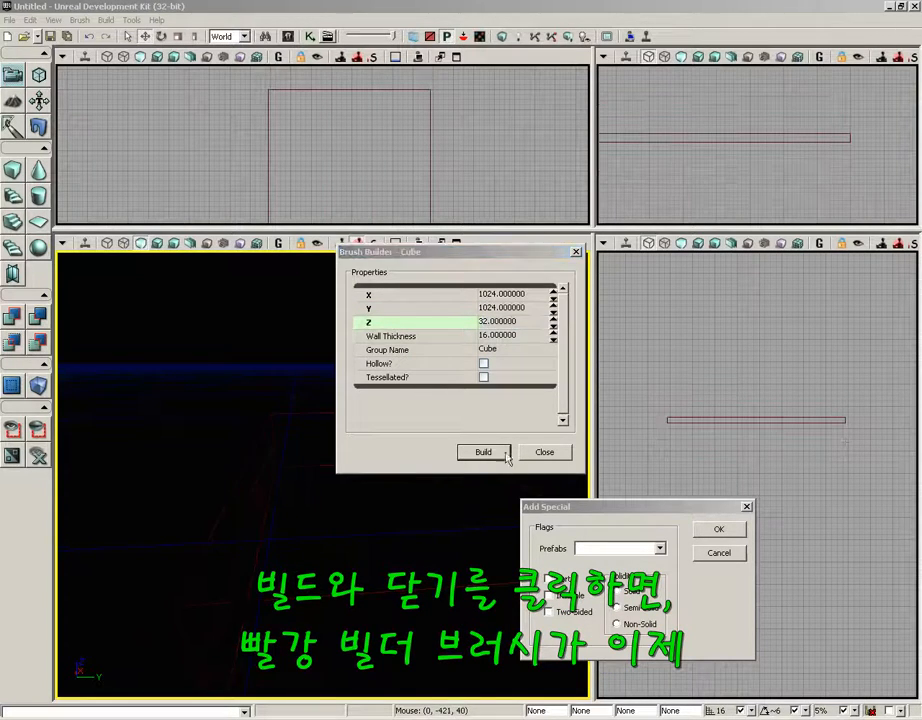
left_click(540, 452)
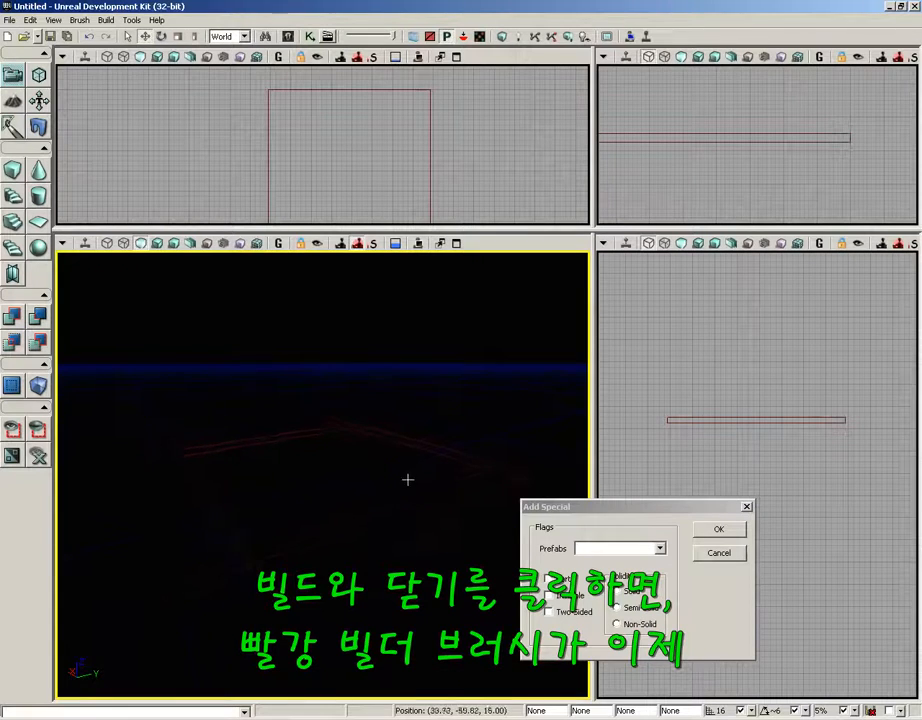
Add the flat builder brush to the level as a floor with CSG Add
right_click_drag(408, 480, 416, 470)
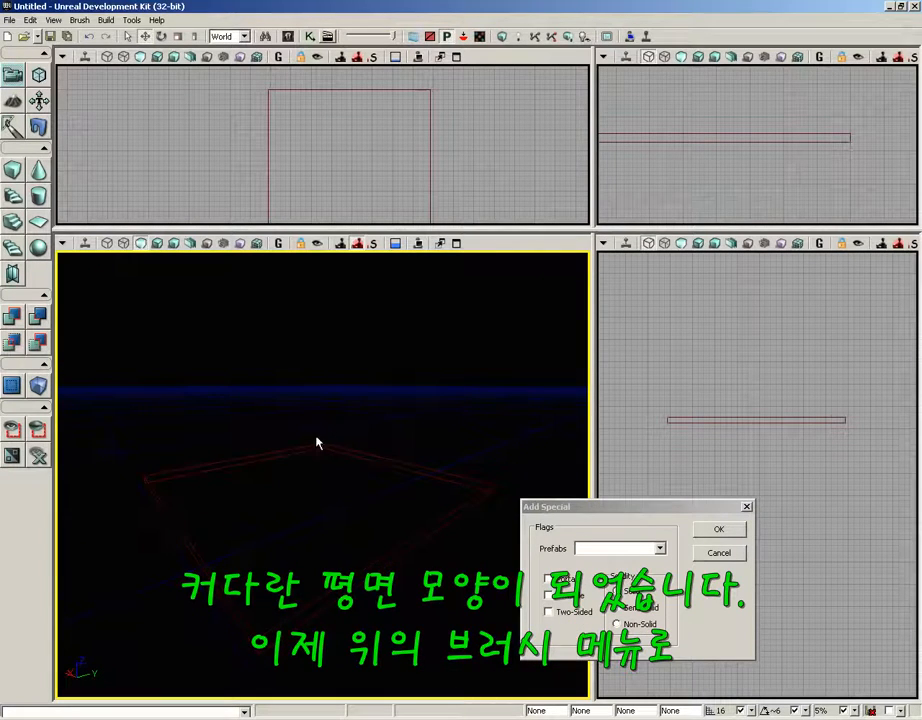
left_click(81, 21)
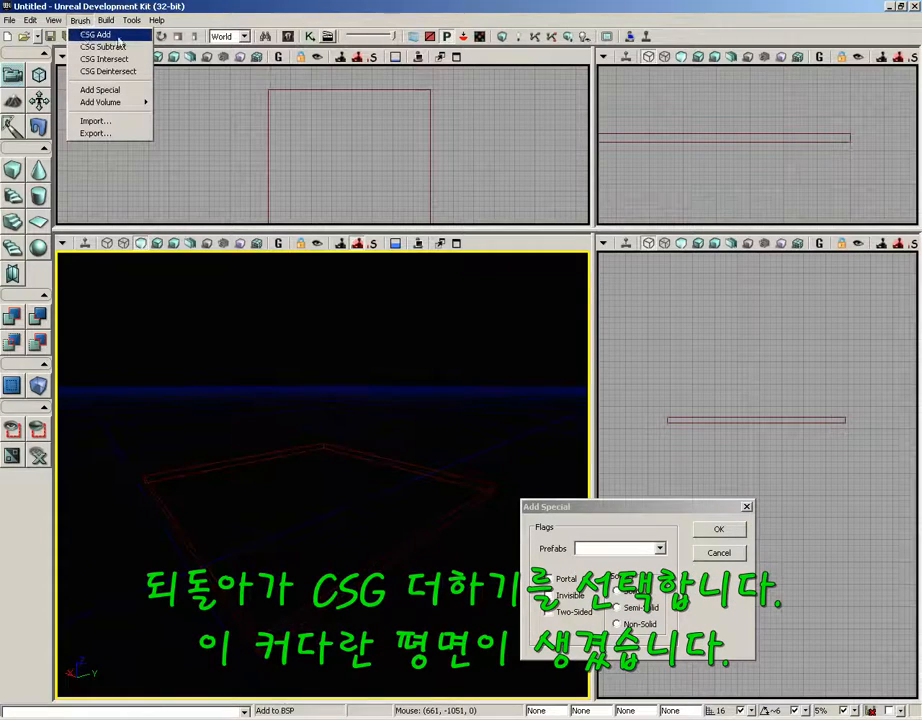
left_click(118, 38)
mouse_move(305, 399)
left_mouse_down()
mouse_move(322, 407)
mouse_move(329, 461)
left_mouse_up()
right_click_drag(329, 461, 307, 476)
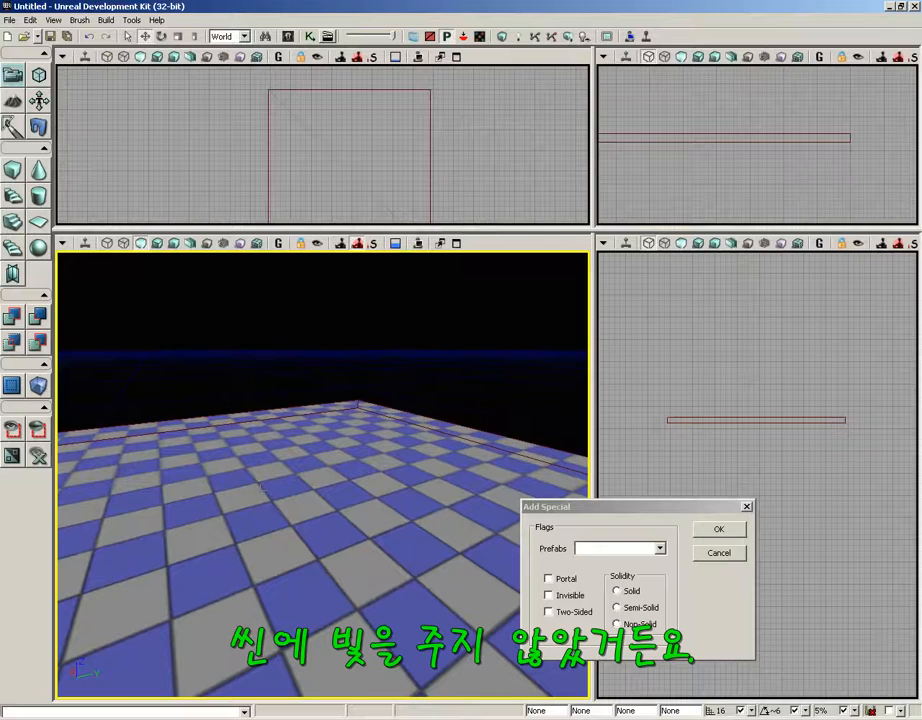
Rebuild the builder brush as a cube with X, Y and Z all set to 256
right_click(14, 170)
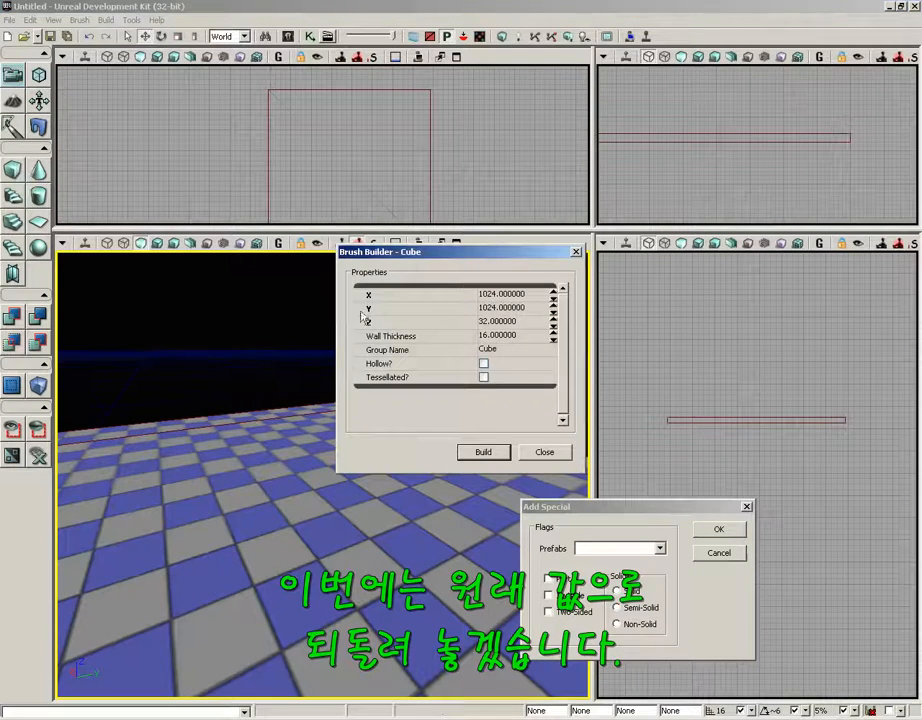
left_click(500, 294)
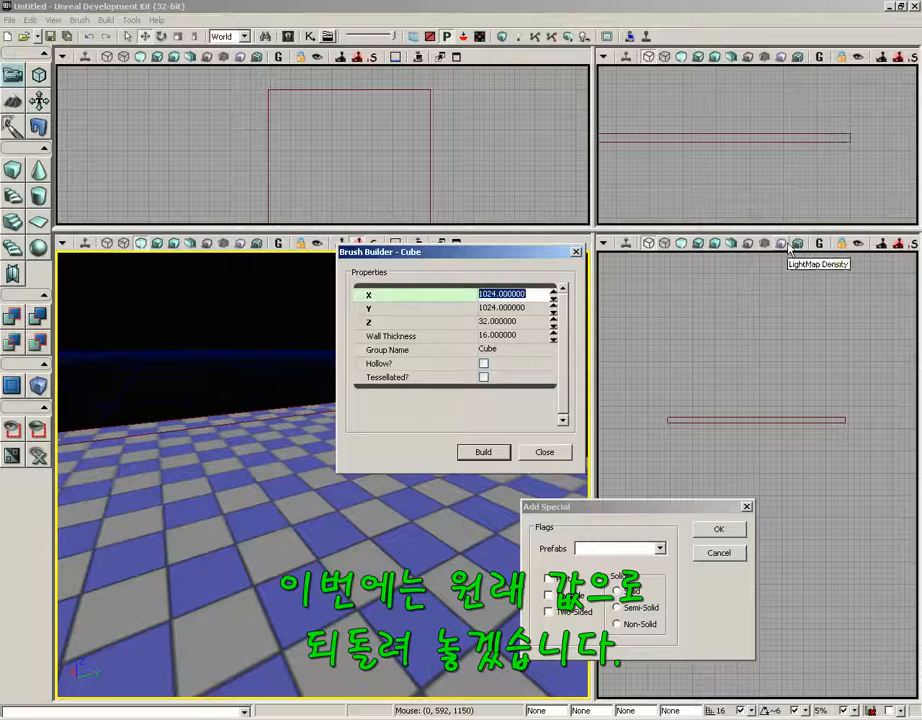
type("256")
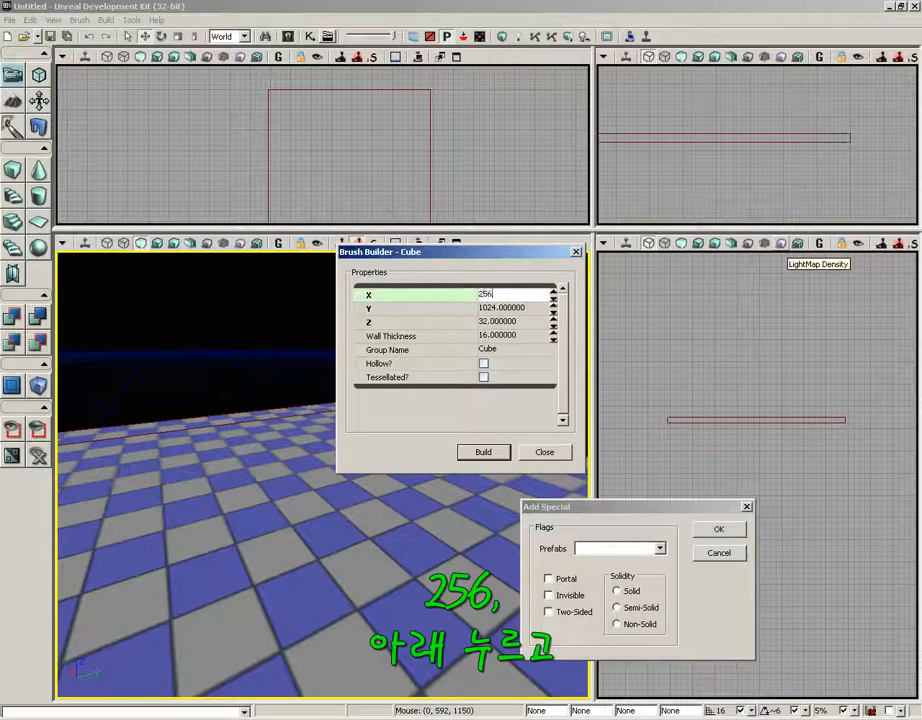
key("Down")
type("2")
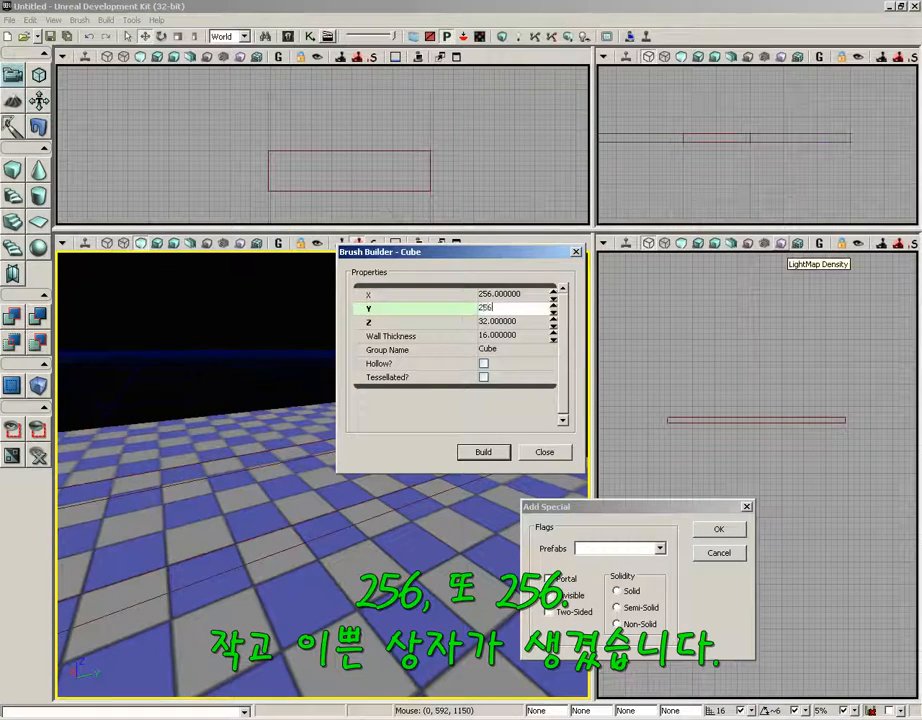
key("Down")
type("256")
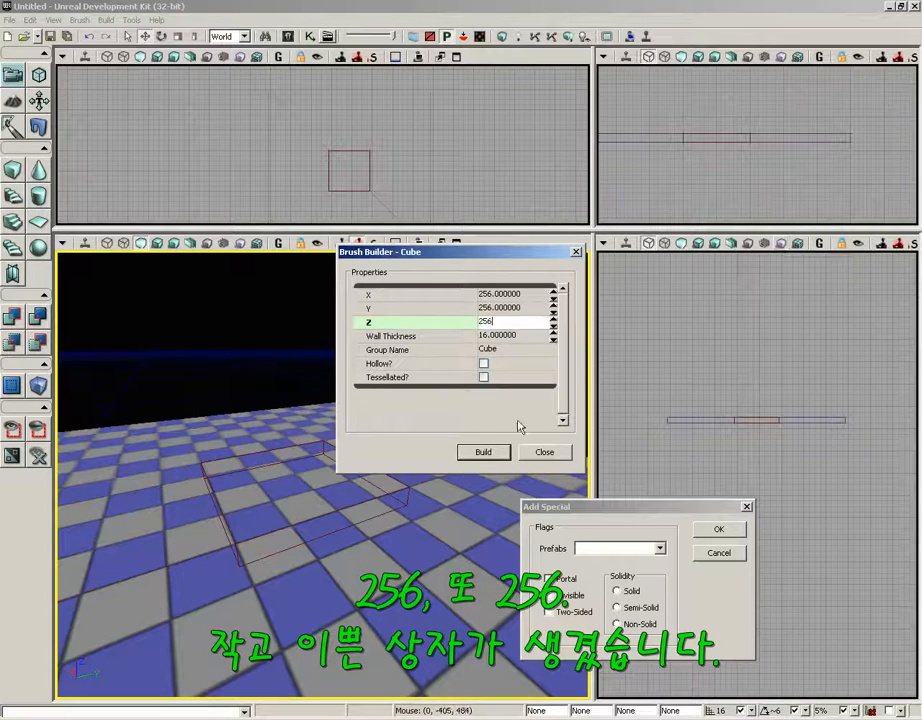
left_click(485, 455)
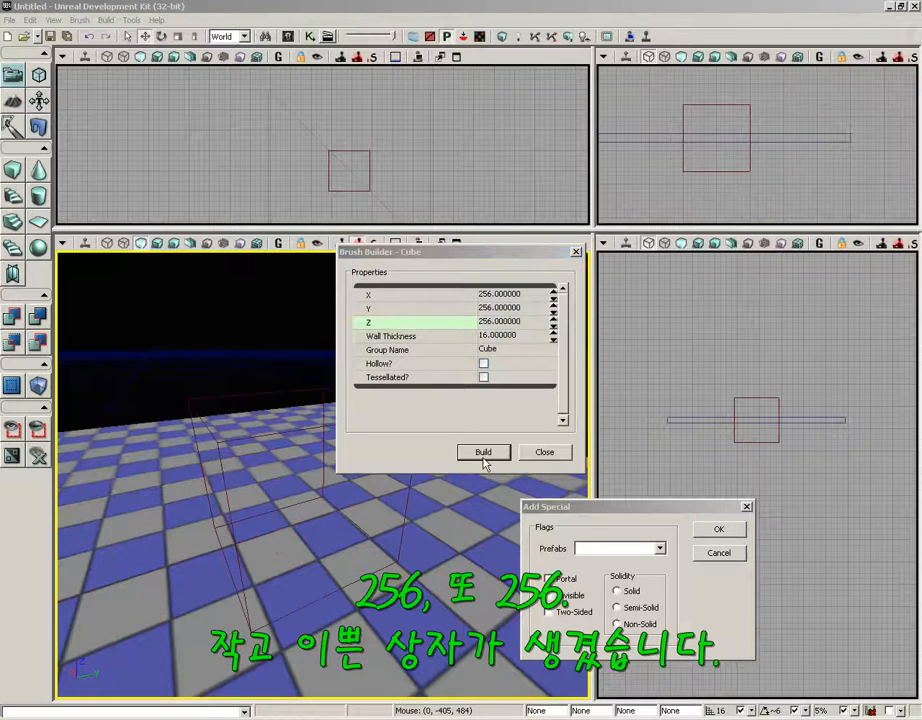
left_click(541, 452)
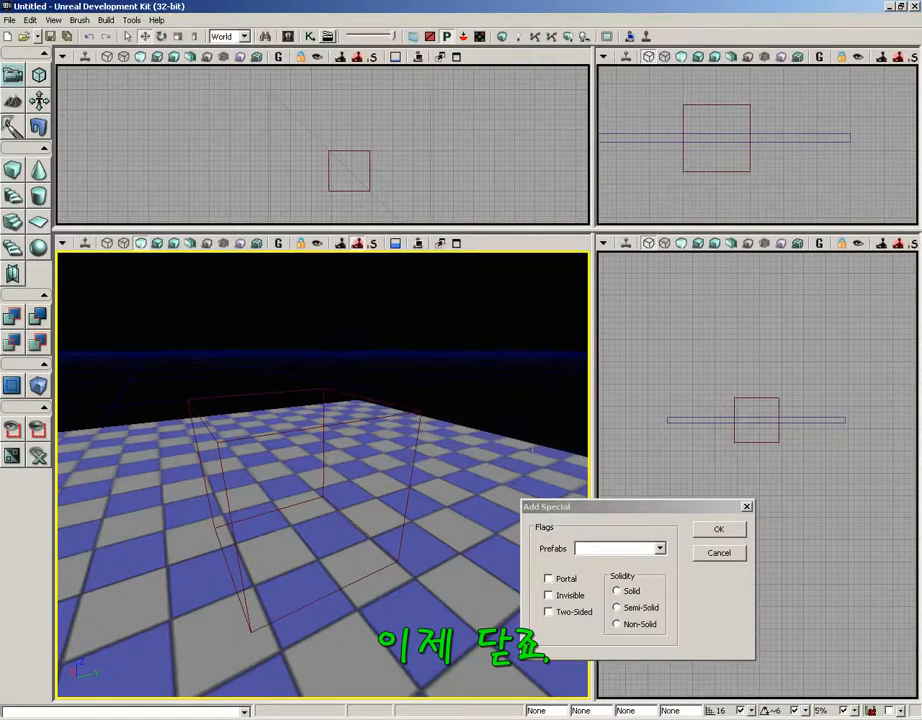
Raise the red builder brush so its base rests on the floor's upper surface
left_click(340, 393)
left_click_drag(817, 484, 785, 458)
scroll(785, 480, "up", 6)
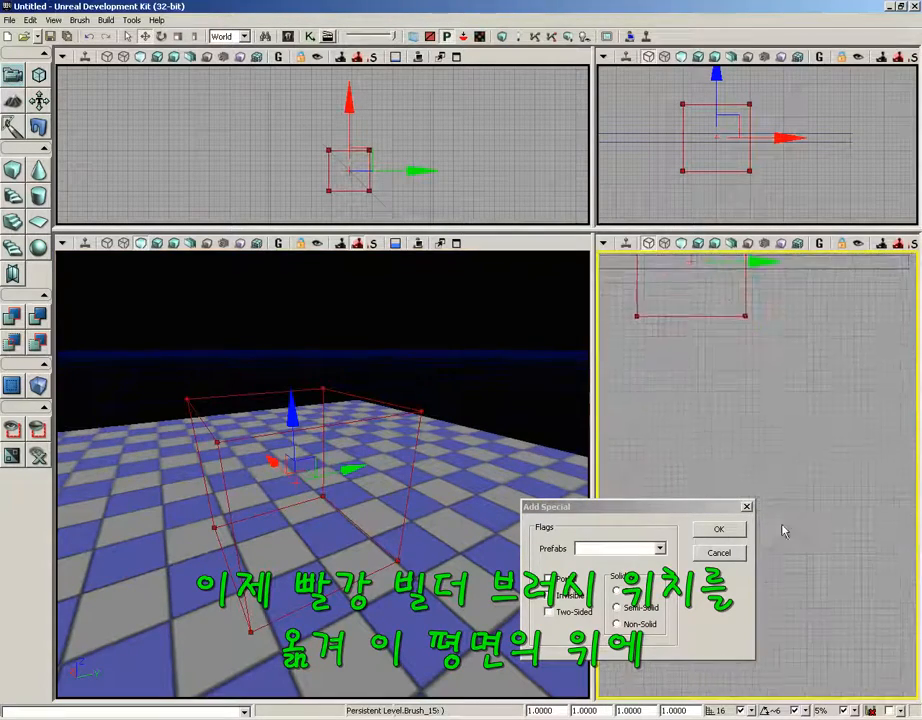
left_click_drag(784, 531, 846, 611)
mouse_move(754, 358)
left_mouse_down()
mouse_move(757, 283)
mouse_move(755, 295)
left_mouse_up()
scroll(785, 460, "up", 4)
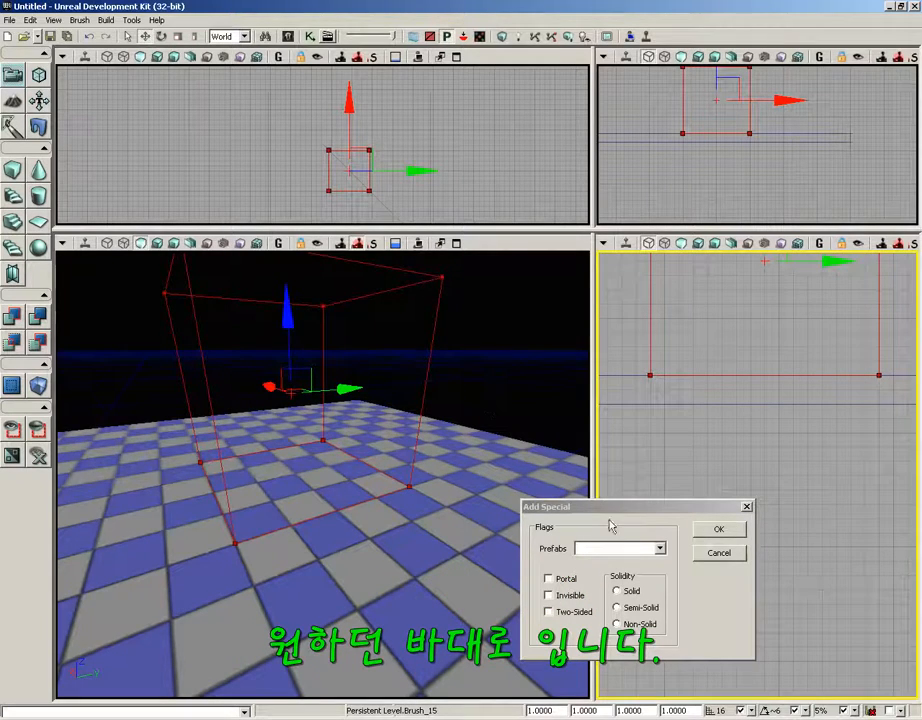
Add the builder brush to the level with Add Special, using Solid as its solidity
left_click_drag(624, 505, 688, 403)
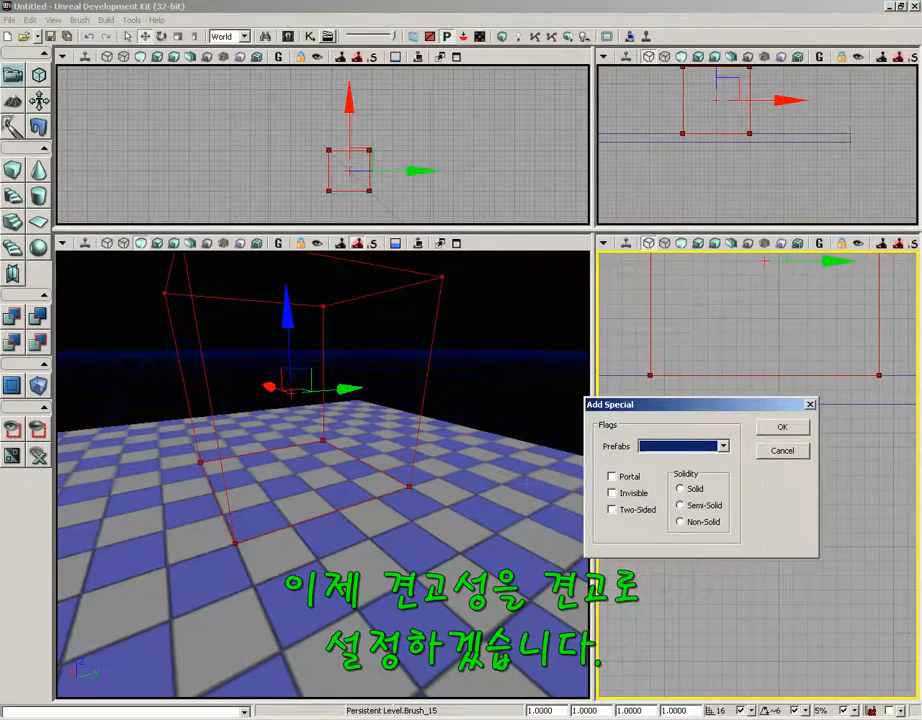
left_click_drag(527, 484, 515, 500)
right_click_drag(515, 500, 504, 440)
left_click_drag(504, 440, 500, 400)
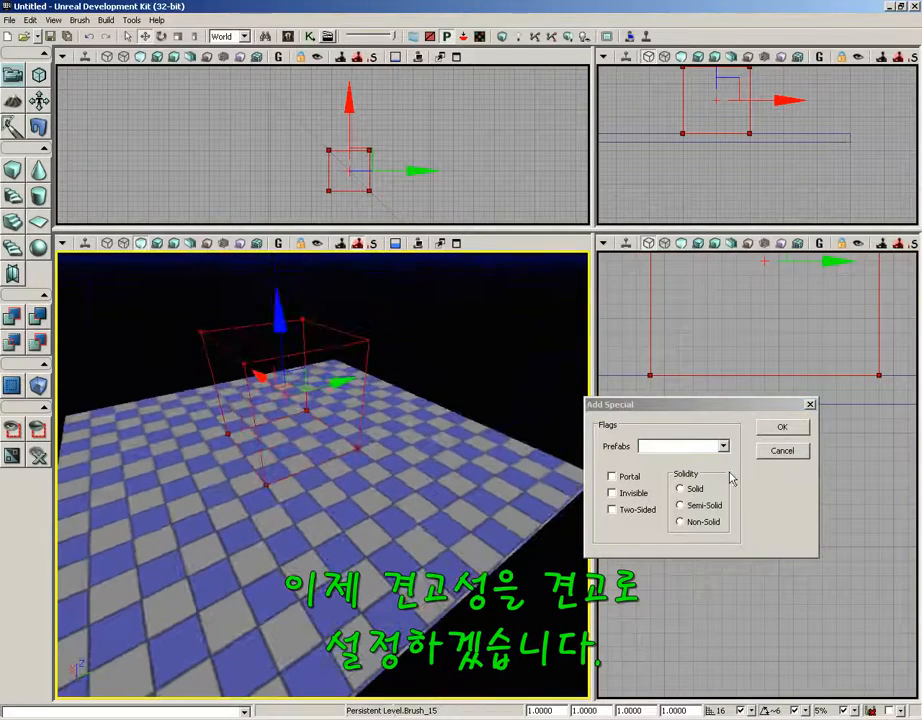
left_click(681, 489)
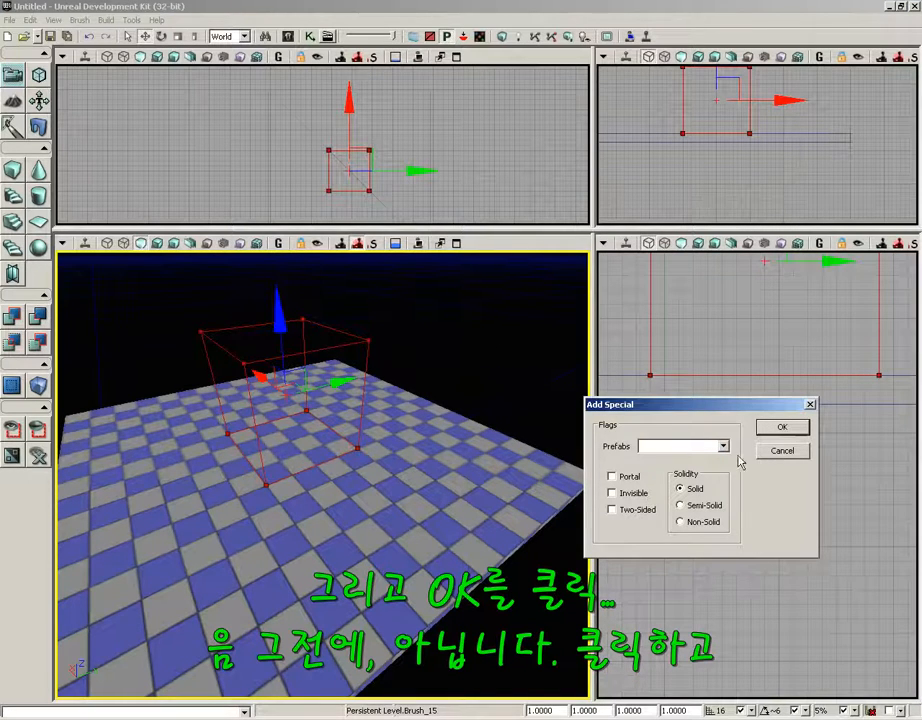
left_click(795, 432)
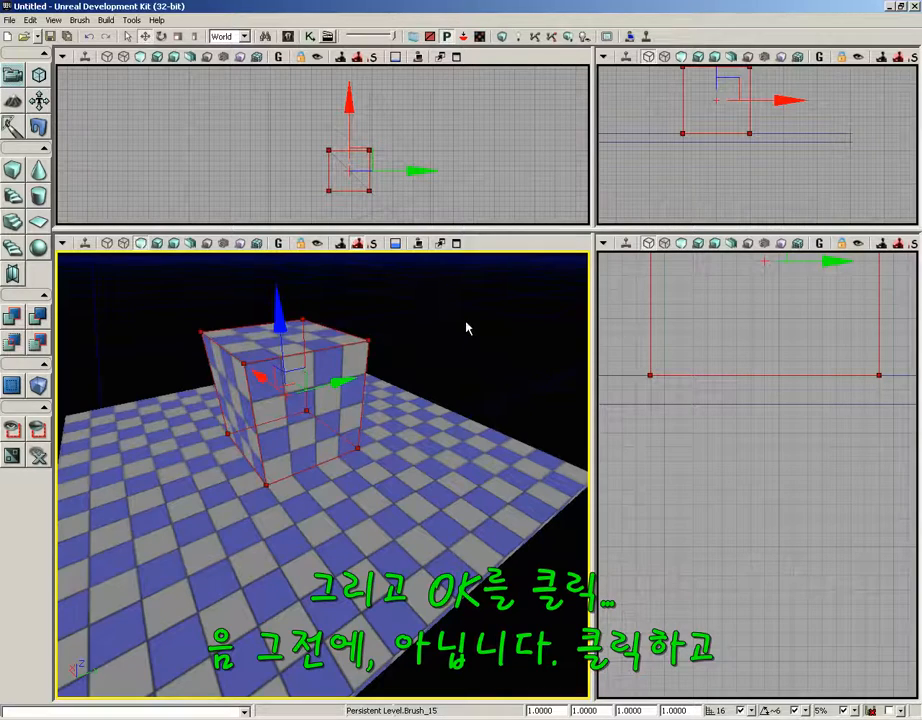
Show the perspective view in wireframe, move the builder brush away from the added box, and examine how the box and floor geometry join
left_click_drag(466, 327, 455, 321)
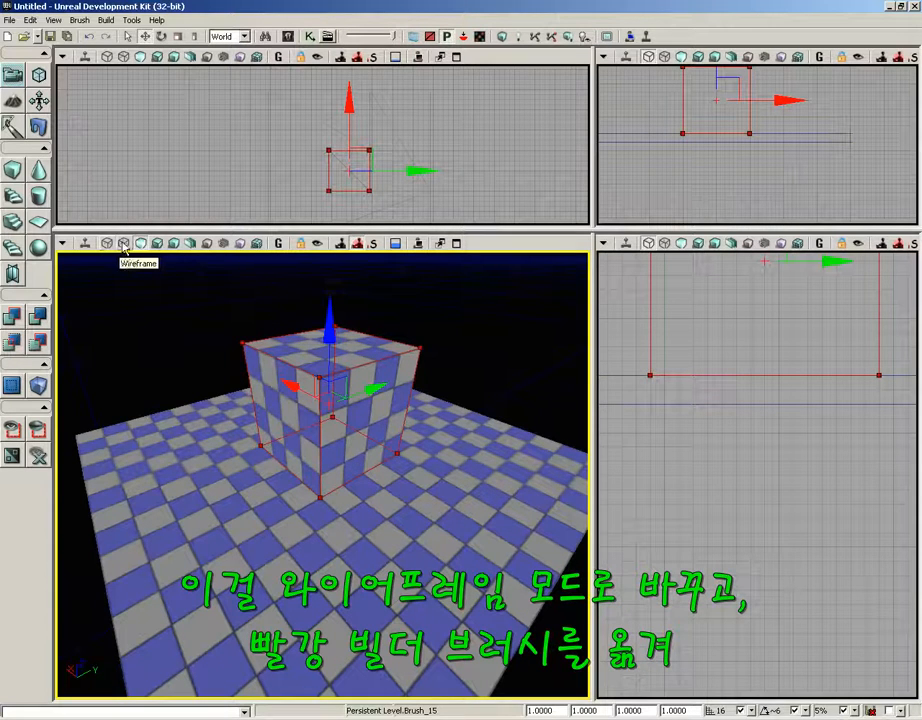
left_click(123, 248)
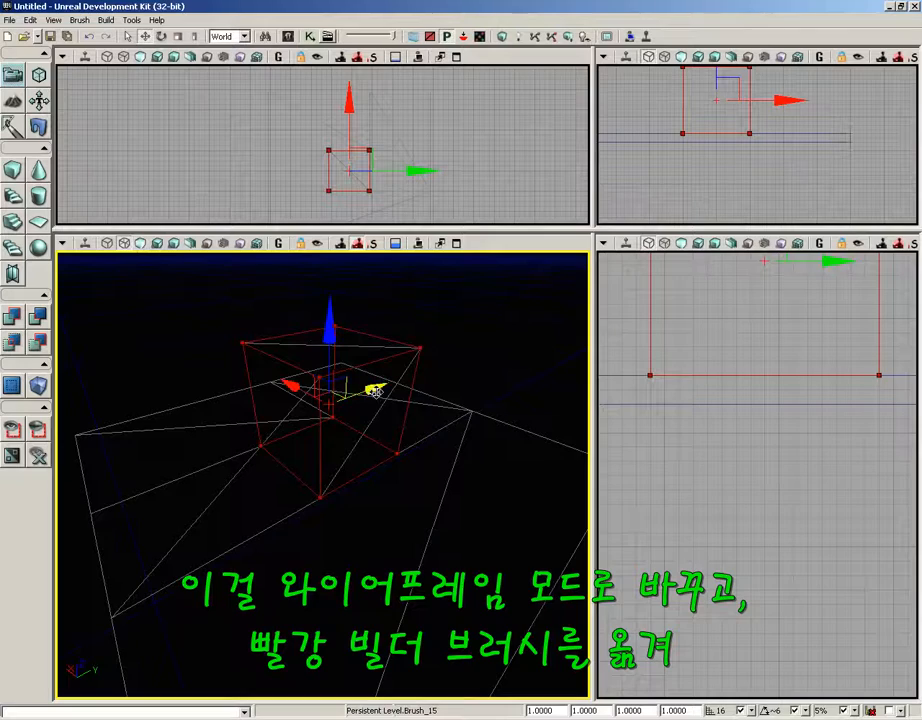
mouse_move(396, 378)
left_mouse_down()
mouse_move(589, 280)
mouse_move(588, 250)
left_mouse_up()
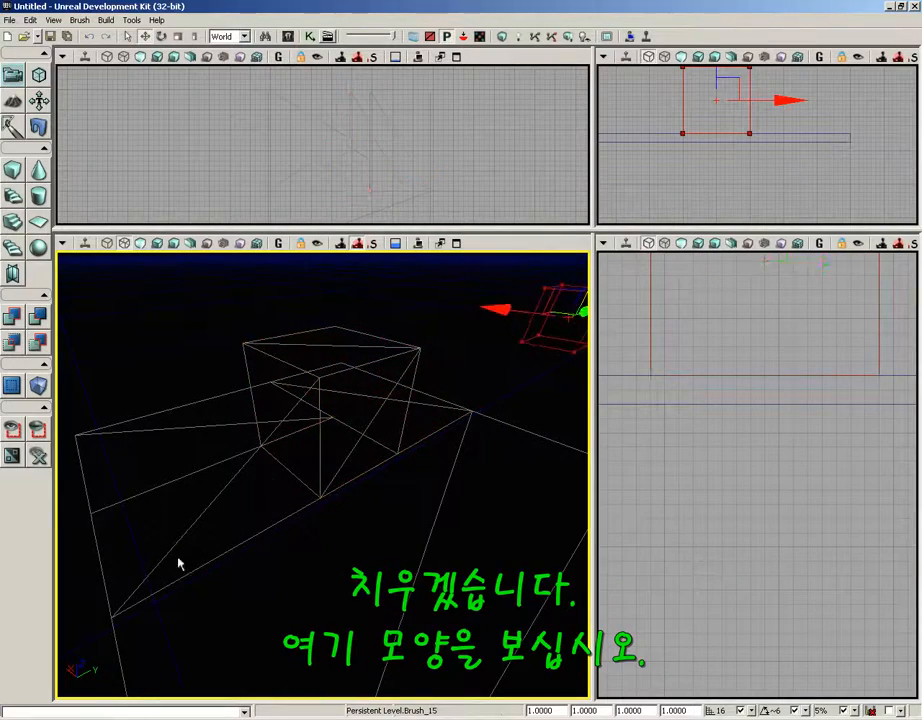
mouse_move(179, 562)
left_mouse_down()
mouse_move(341, 523)
mouse_move(354, 547)
mouse_move(241, 543)
mouse_move(333, 465)
mouse_move(274, 449)
mouse_move(290, 424)
mouse_move(298, 469)
left_mouse_up()
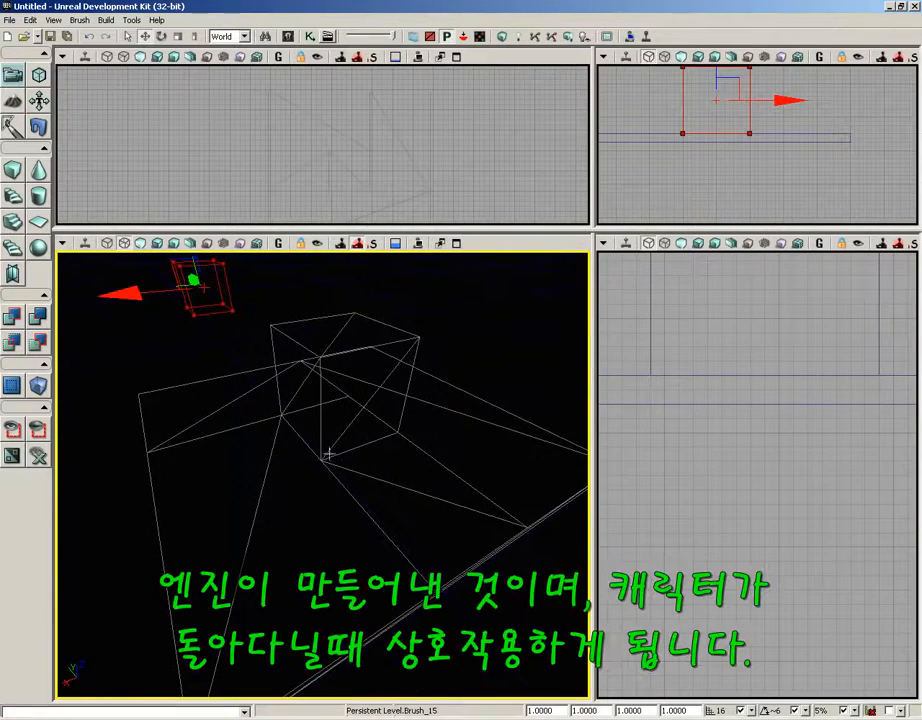
mouse_move(418, 360)
left_mouse_down()
mouse_move(422, 436)
mouse_move(420, 317)
mouse_move(381, 350)
mouse_move(391, 356)
mouse_move(385, 401)
mouse_move(372, 391)
mouse_move(296, 522)
left_mouse_up()
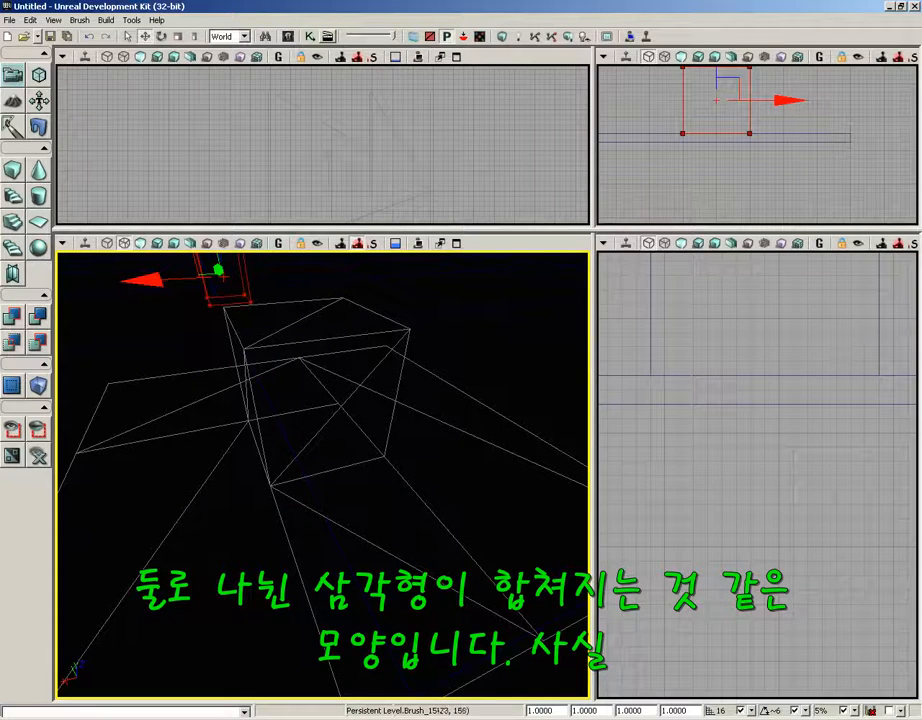
Raise the added solid box brush slightly above the floor and rebuild the geometry for the current level
scroll(713, 452, "down", 5)
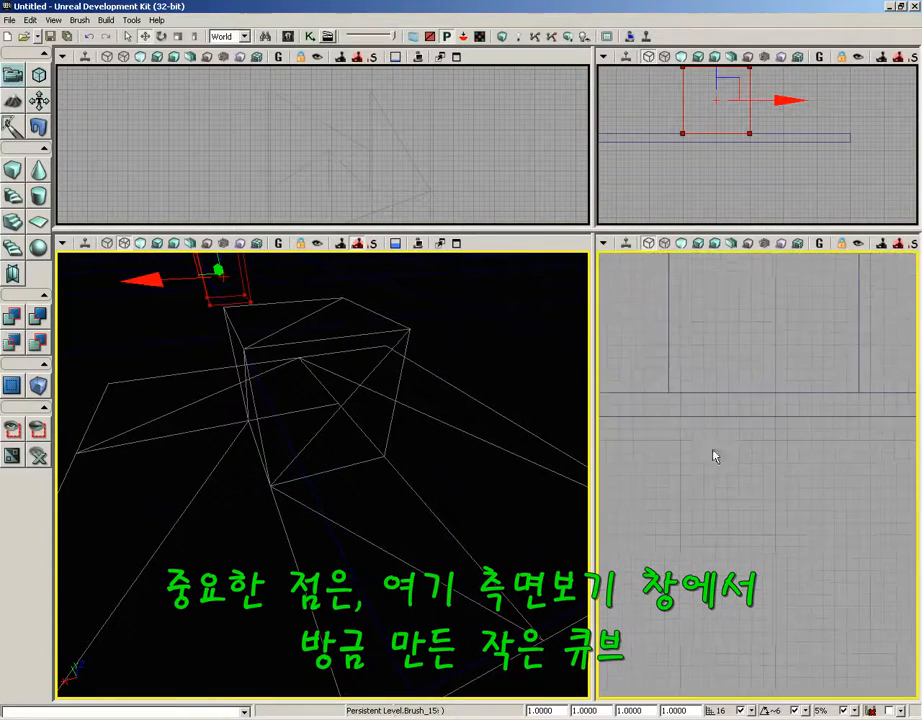
right_click_drag(711, 463, 721, 541)
left_click(703, 452)
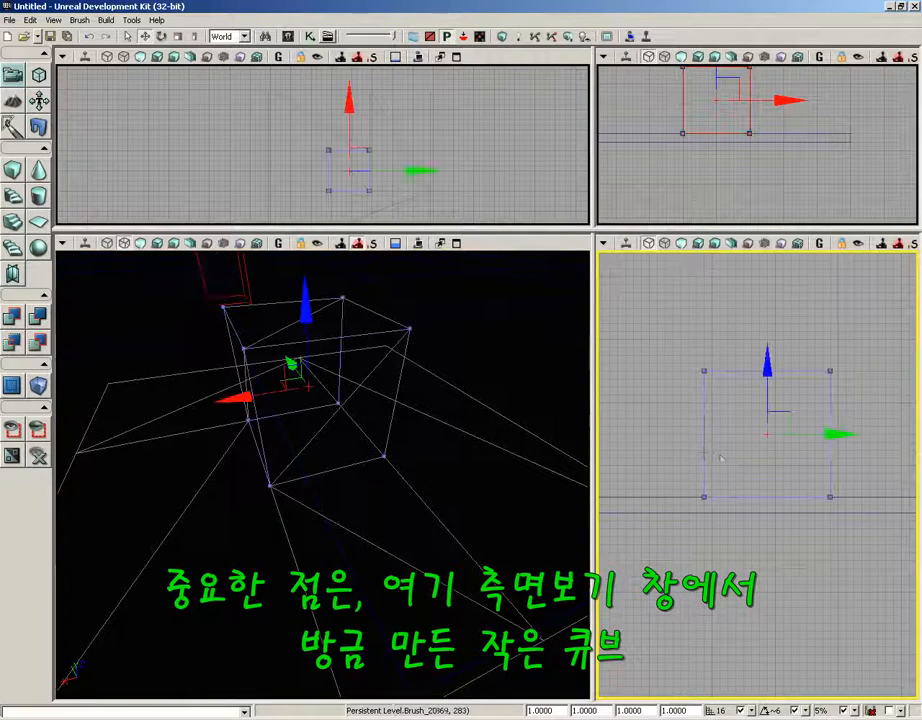
left_click_drag(769, 358, 763, 344)
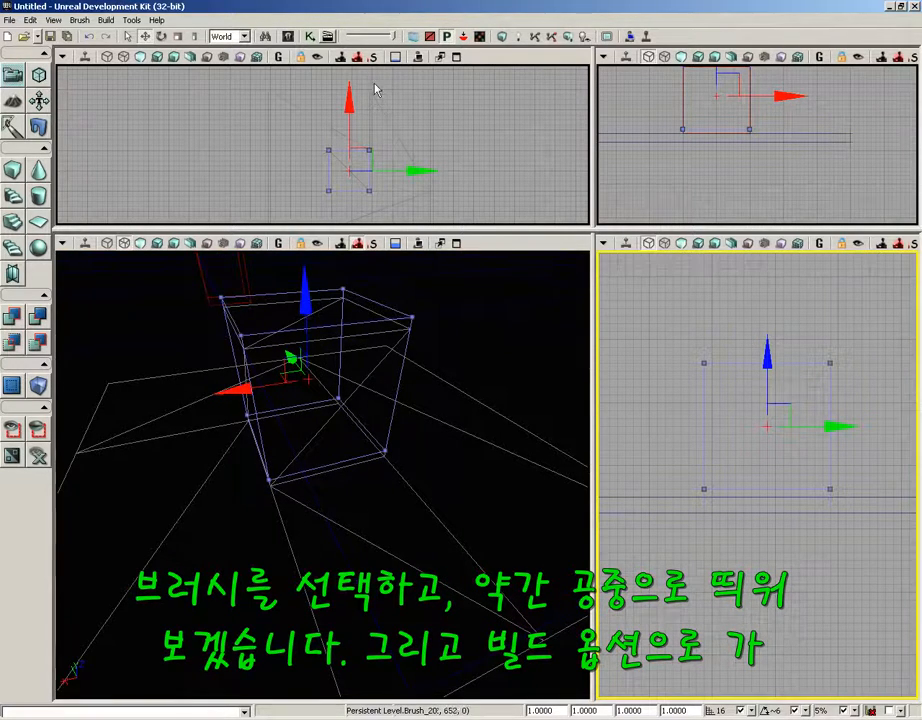
left_click(106, 20)
left_click(103, 36)
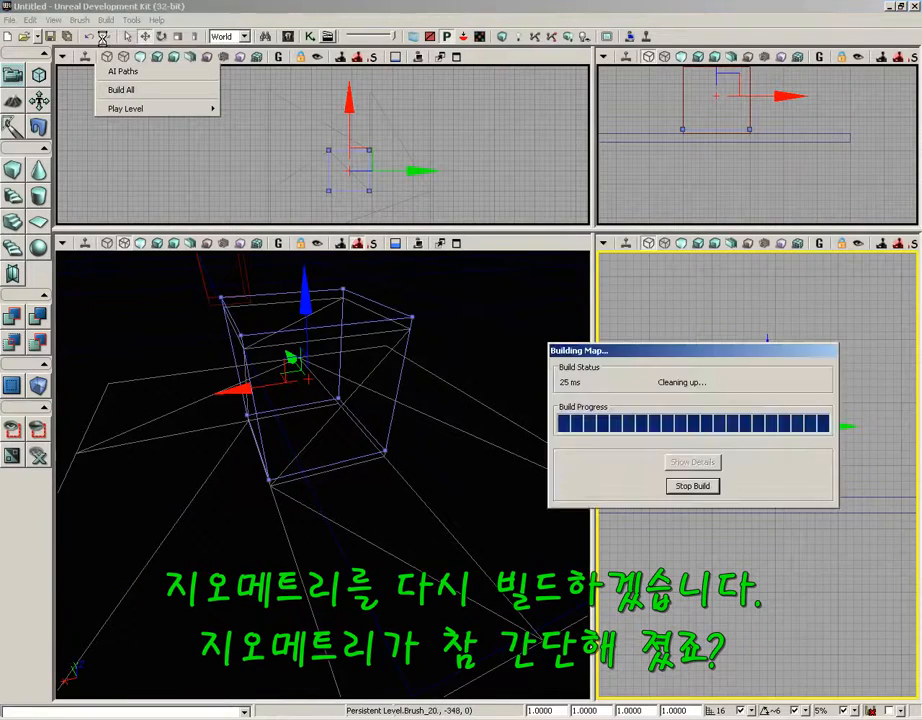
left_click(828, 311)
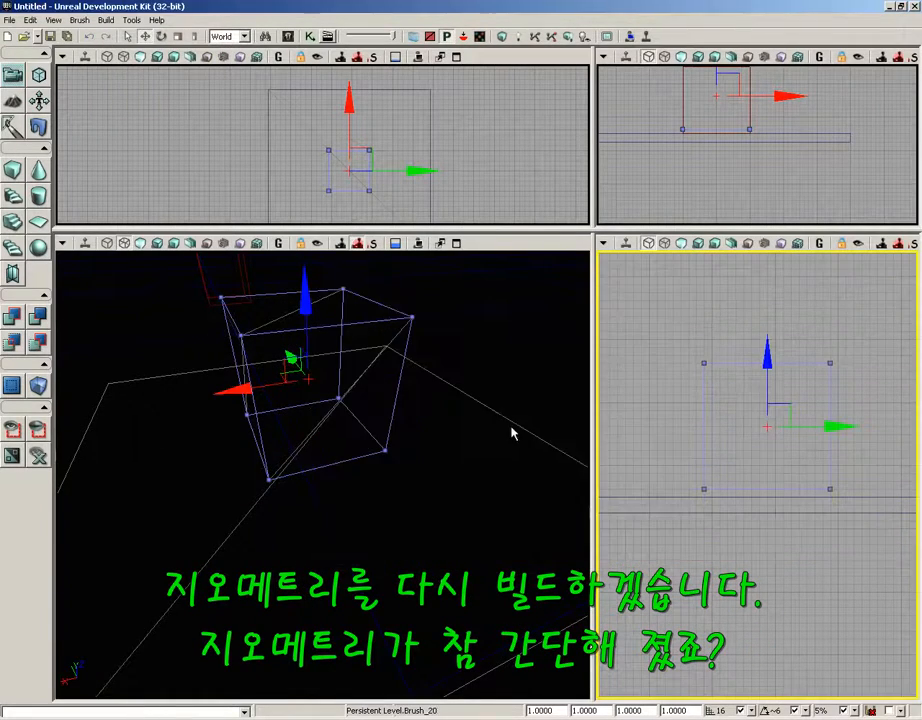
mouse_move(415, 488)
right_mouse_down()
mouse_move(457, 502)
mouse_move(395, 498)
mouse_move(401, 450)
mouse_move(389, 455)
mouse_move(469, 463)
mouse_move(486, 481)
mouse_move(484, 449)
right_mouse_up()
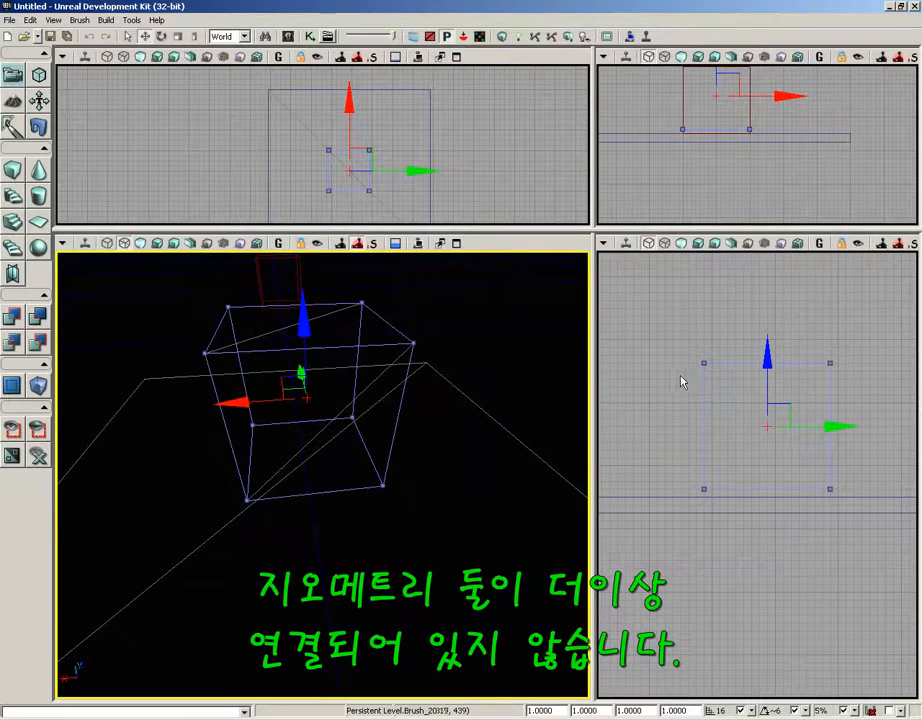
Lower the solid box brush back onto the floor surface and rebuild the current level's geometry
left_click(771, 363)
left_click_drag(771, 363, 769, 371)
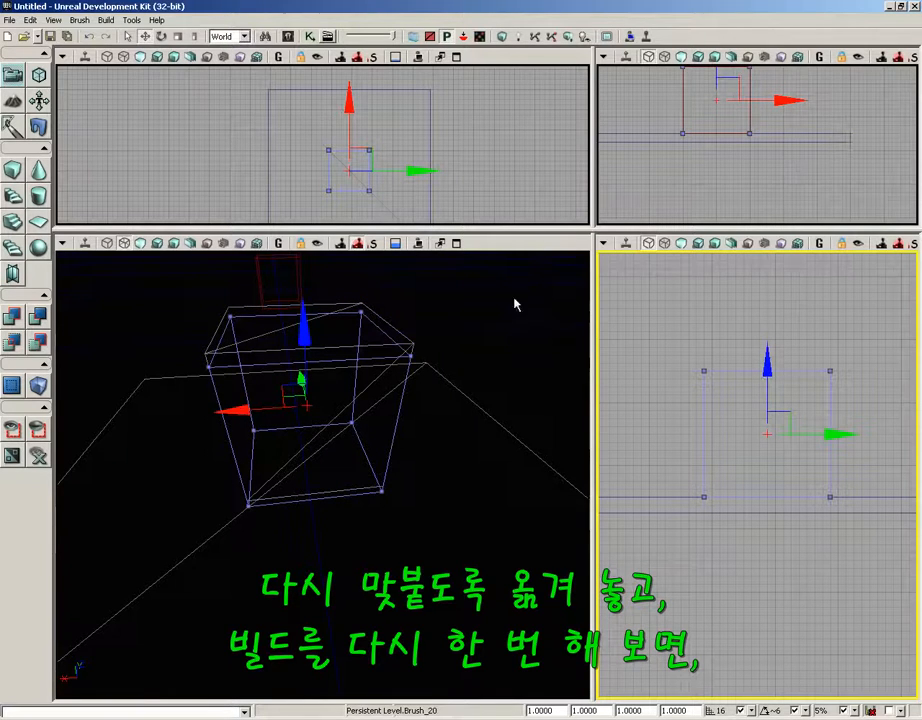
left_click(105, 20)
left_click(115, 33)
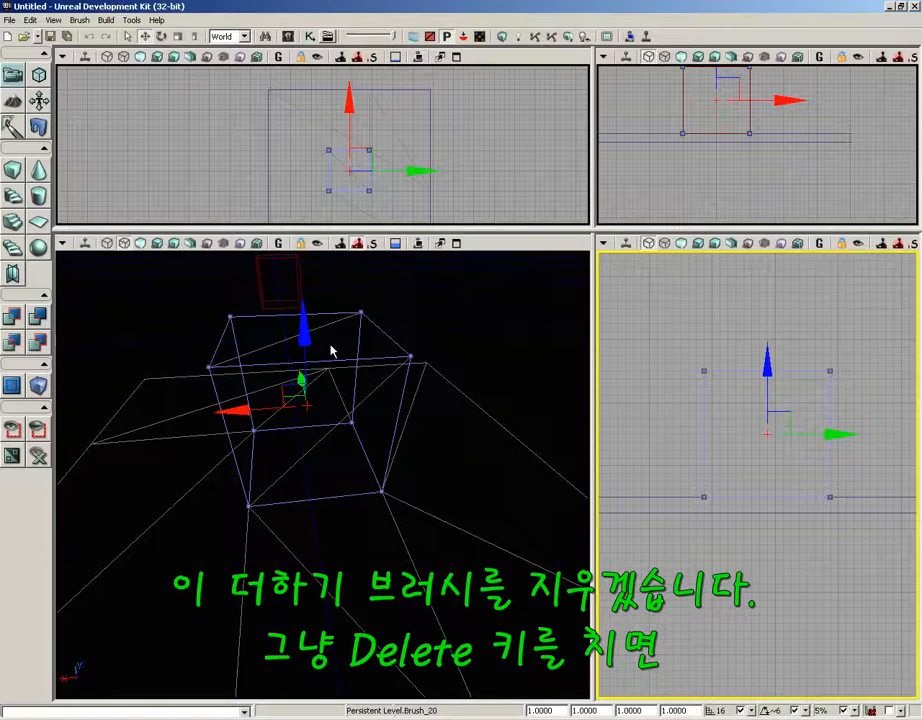
Delete the solid box brush and rebuild the geometry for the current level, leaving only the floor
mouse_move(375, 324)
left_mouse_down()
mouse_move(376, 335)
mouse_move(375, 324)
left_mouse_up()
left_click(376, 328)
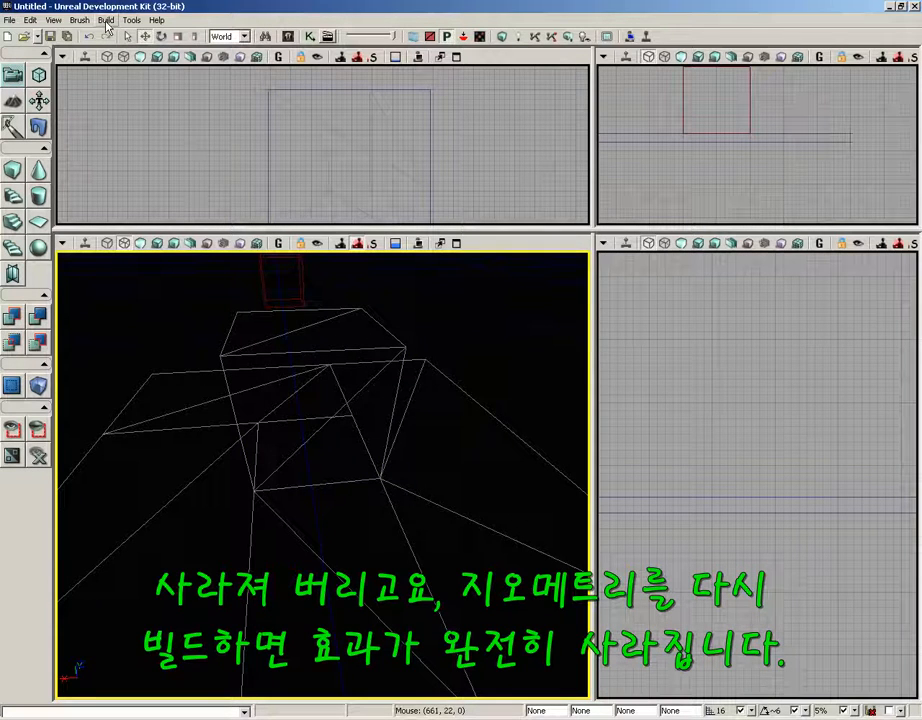
left_click(105, 20)
left_click(108, 32)
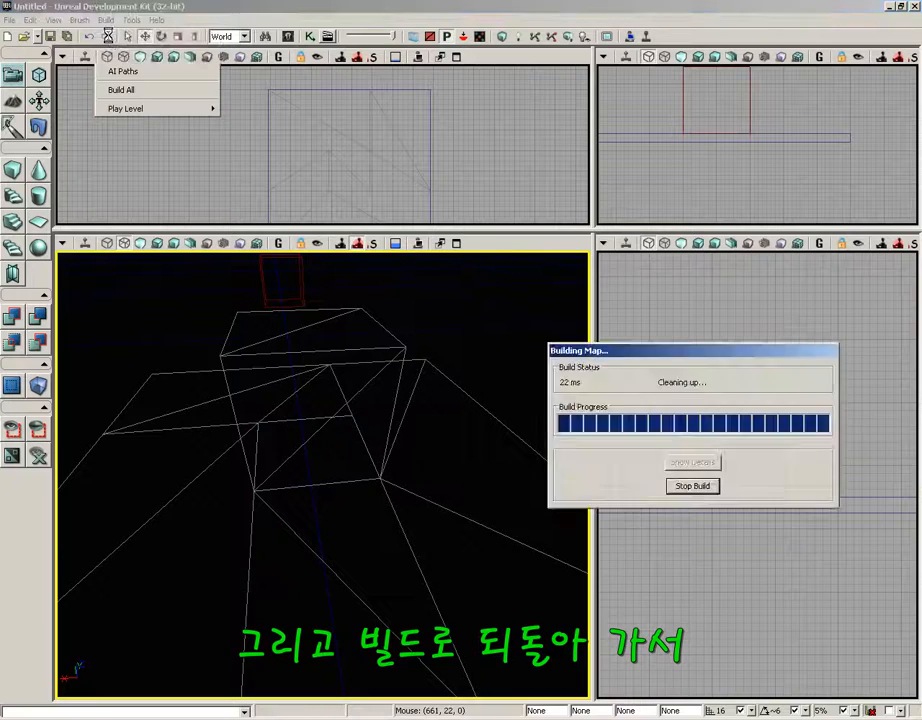
left_click(808, 313)
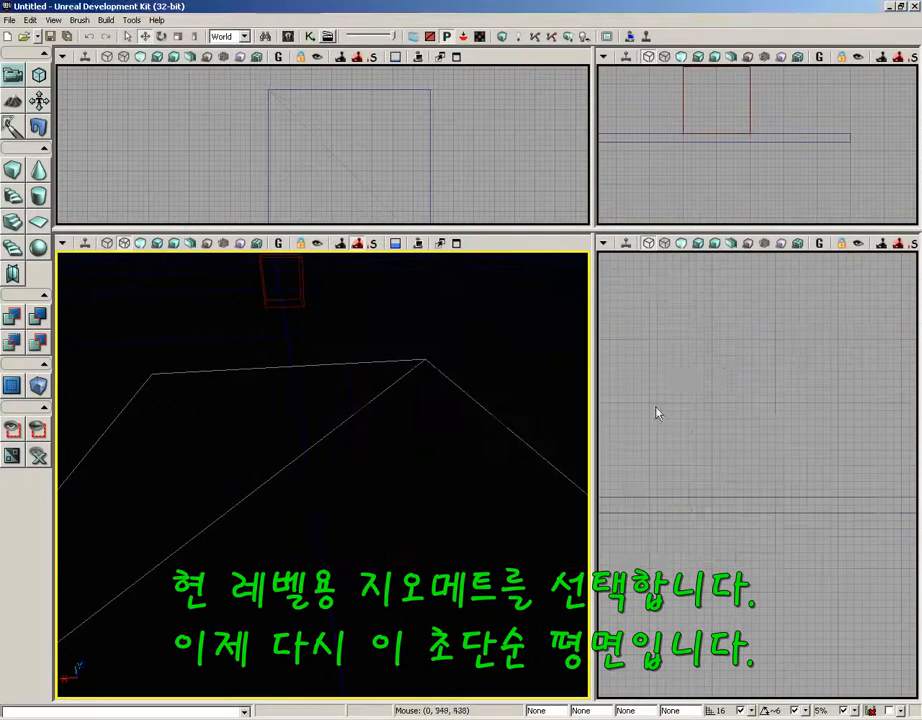
Move the red builder brush back over the floor slab so it rests on its upper surface
right_click_drag(379, 437, 379, 467)
left_click_drag(379, 467, 379, 480)
right_click_drag(379, 480, 377, 385)
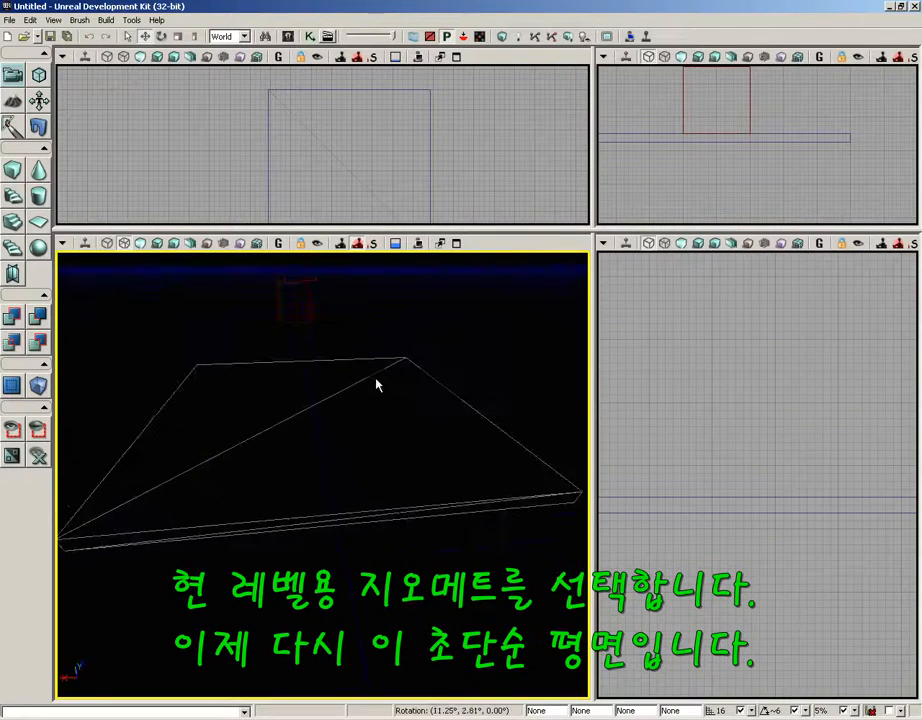
left_click(309, 311)
scroll(703, 363, "down", 2)
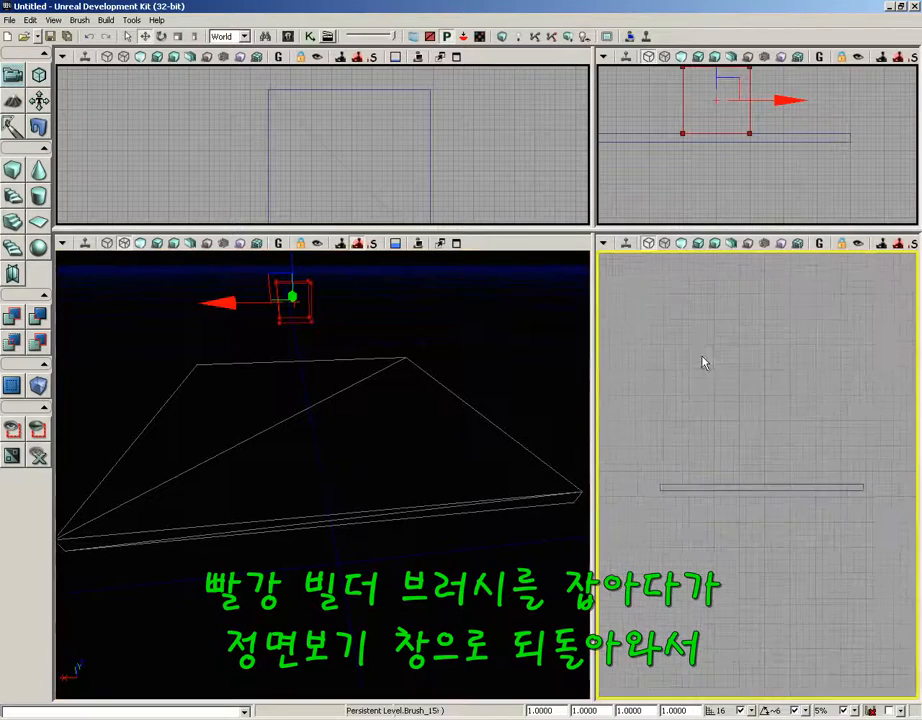
scroll(703, 363, "down", 2)
right_click_drag(738, 459, 612, 488)
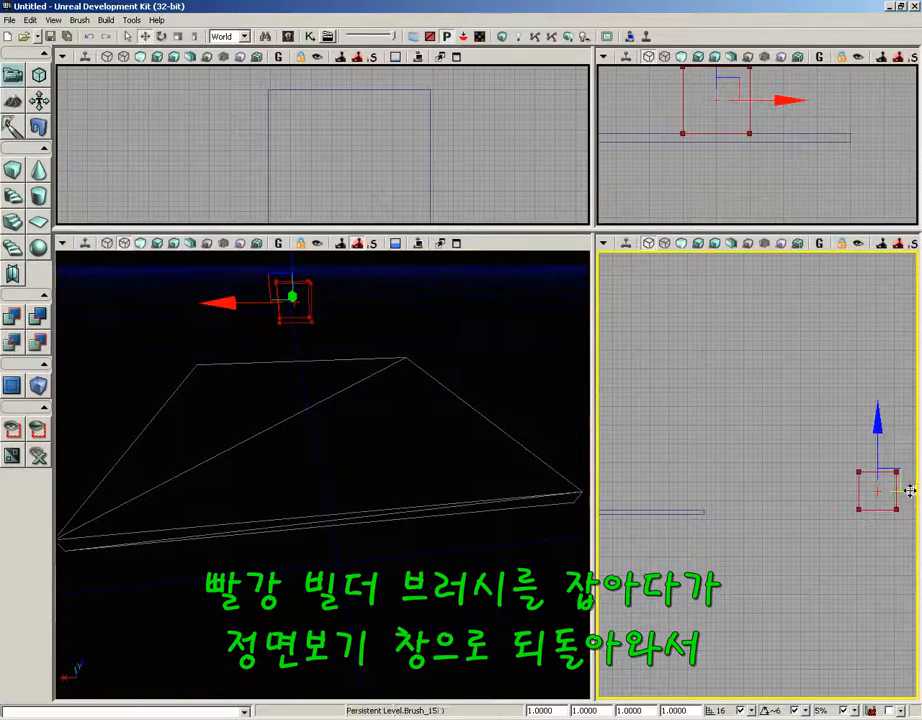
left_click_drag(910, 490, 663, 494)
right_click_drag(665, 570, 705, 554)
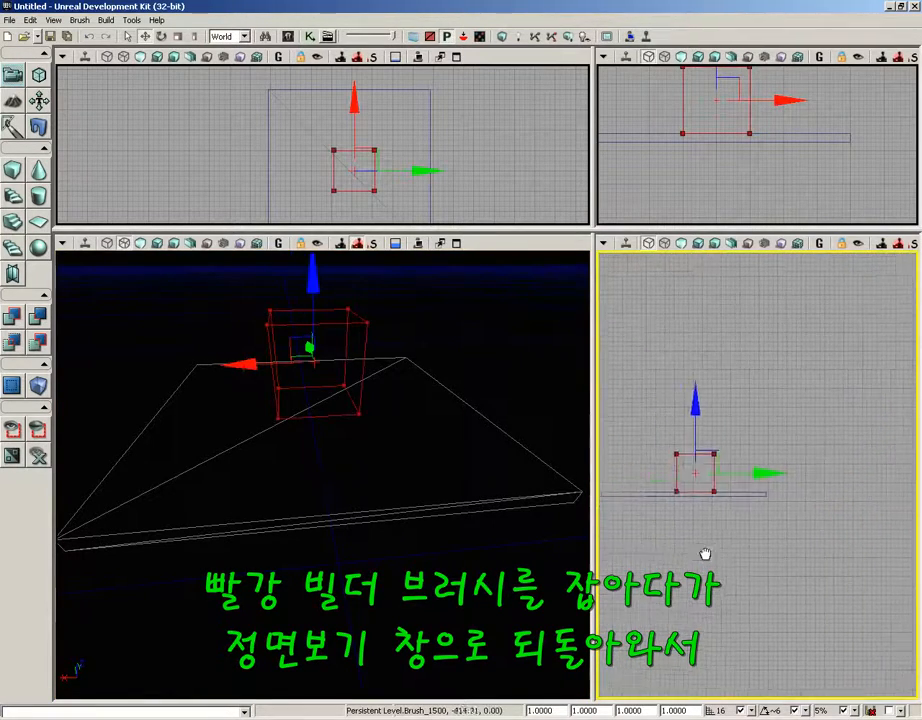
scroll(705, 554, "up", 3)
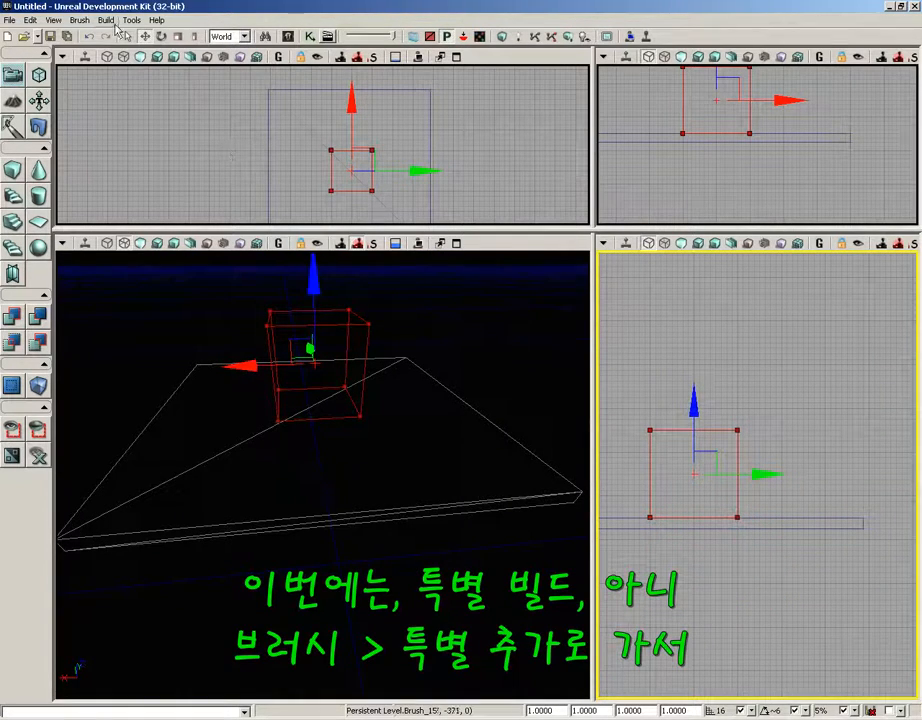
Add a Semi-Solid box at the builder brush's position with Add Special and move the red builder brush clear of it
left_click(105, 20)
mouse_move(78, 21)
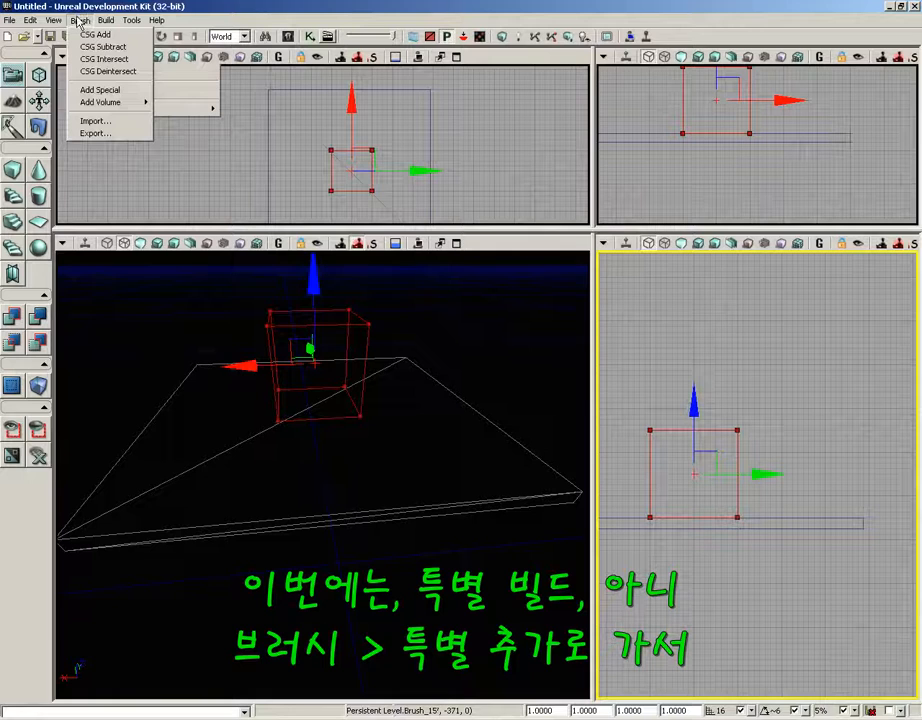
left_click(100, 90)
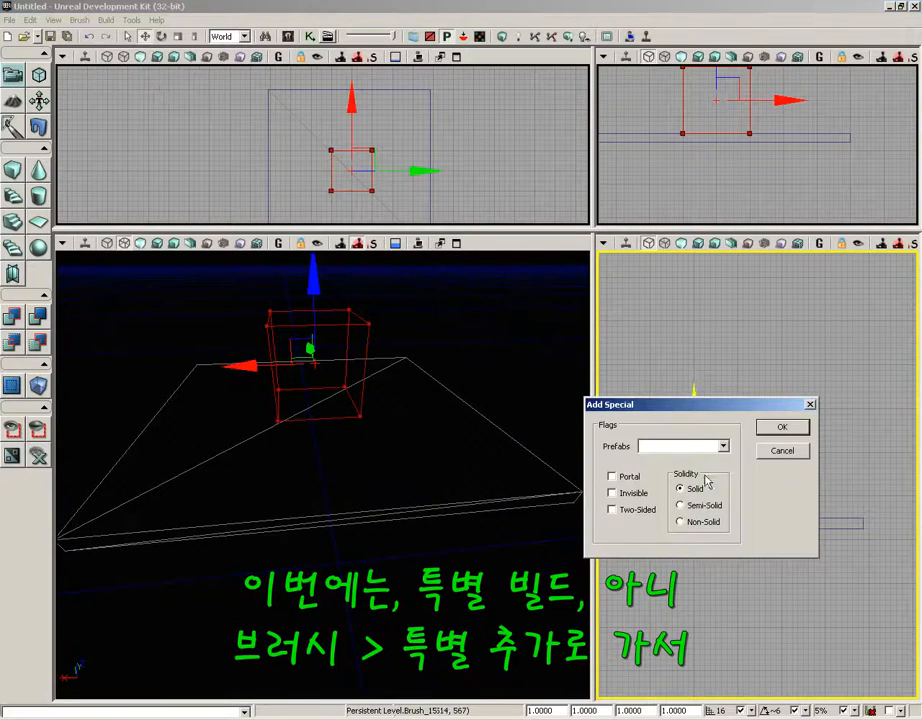
left_click(681, 505)
left_click(782, 430)
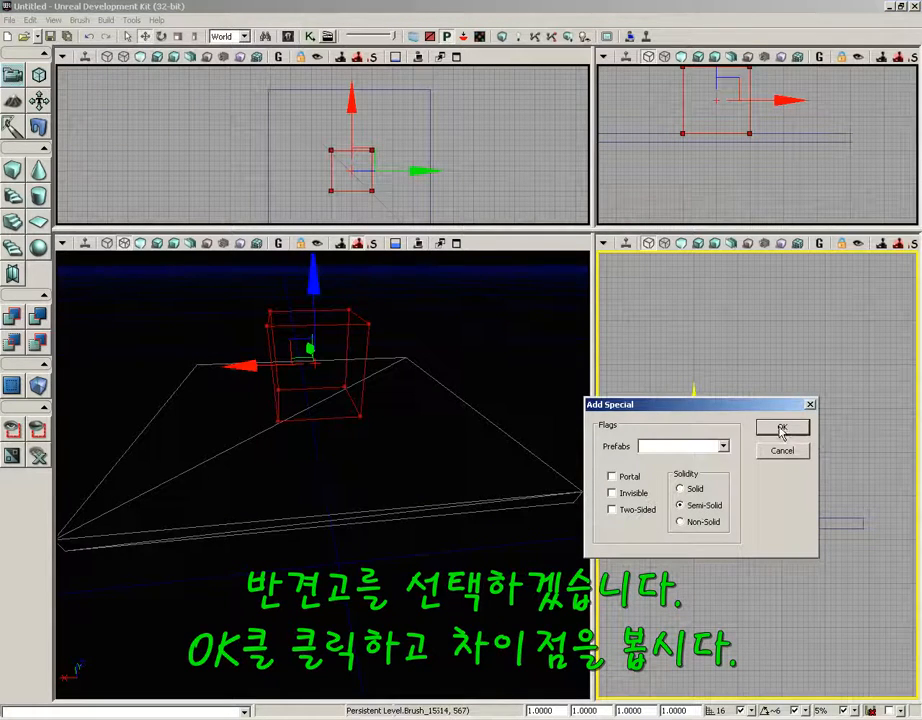
mouse_move(535, 449)
left_mouse_down()
mouse_move(508, 387)
mouse_move(518, 346)
mouse_move(494, 418)
mouse_move(511, 368)
mouse_move(471, 362)
mouse_move(370, 469)
left_mouse_up()
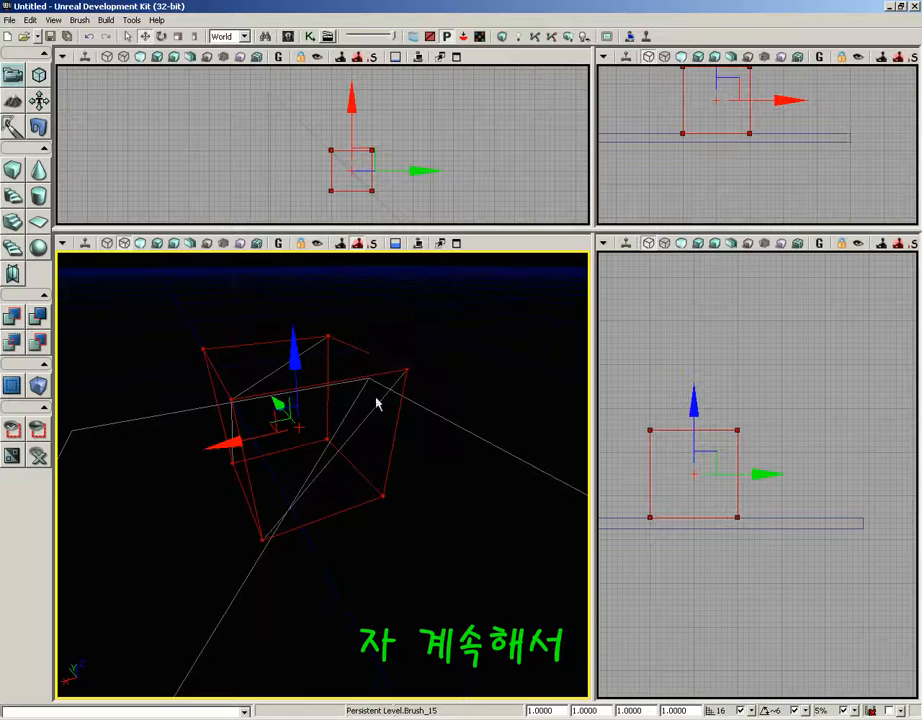
mouse_move(221, 443)
left_mouse_down()
mouse_move(412, 397)
mouse_move(587, 372)
left_mouse_up()
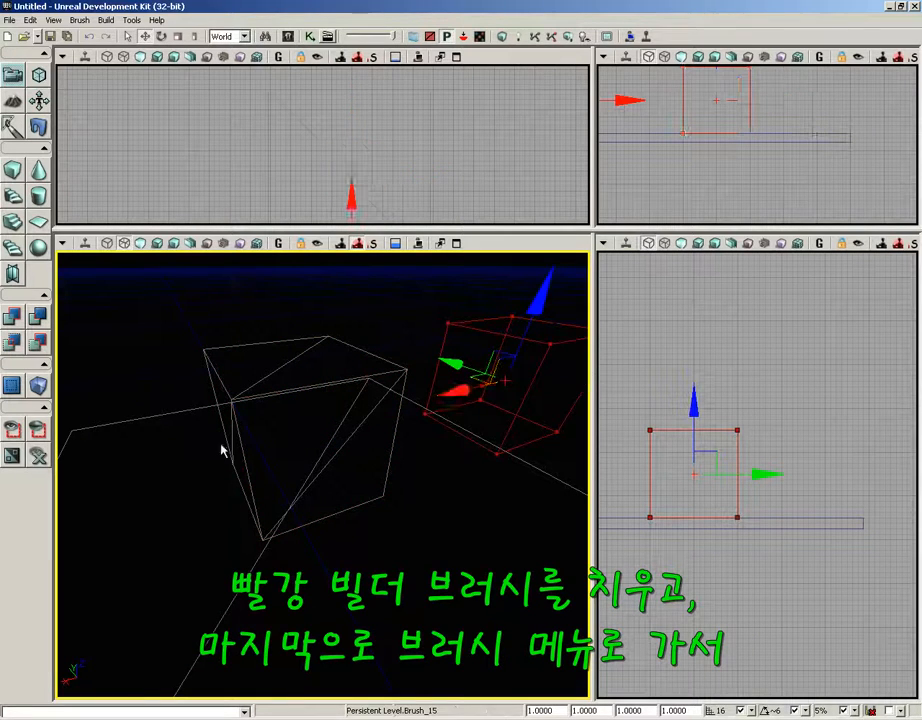
left_click(79, 20)
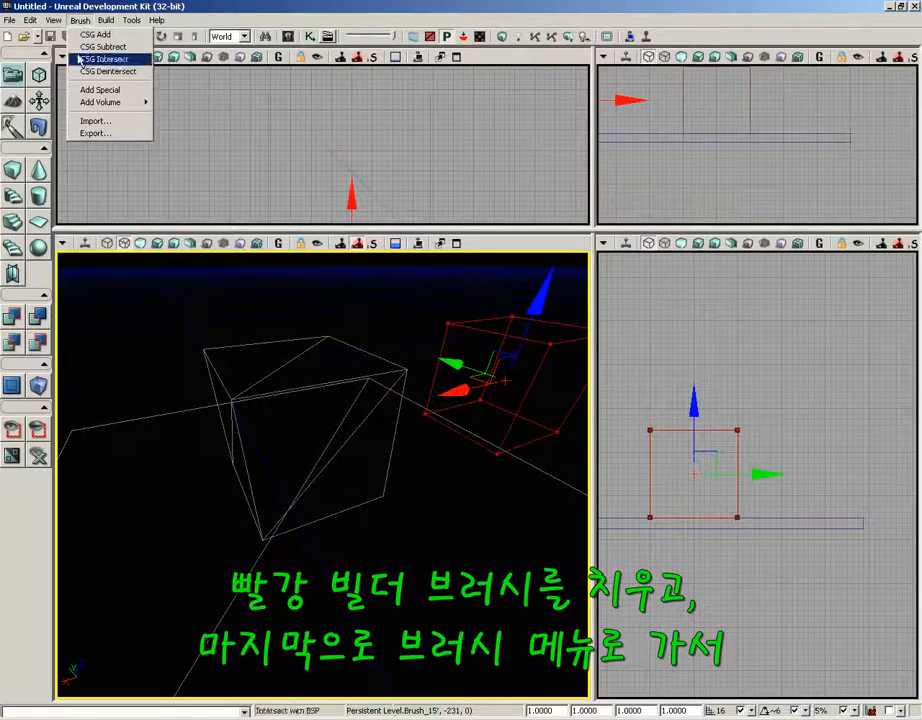
left_click(82, 89)
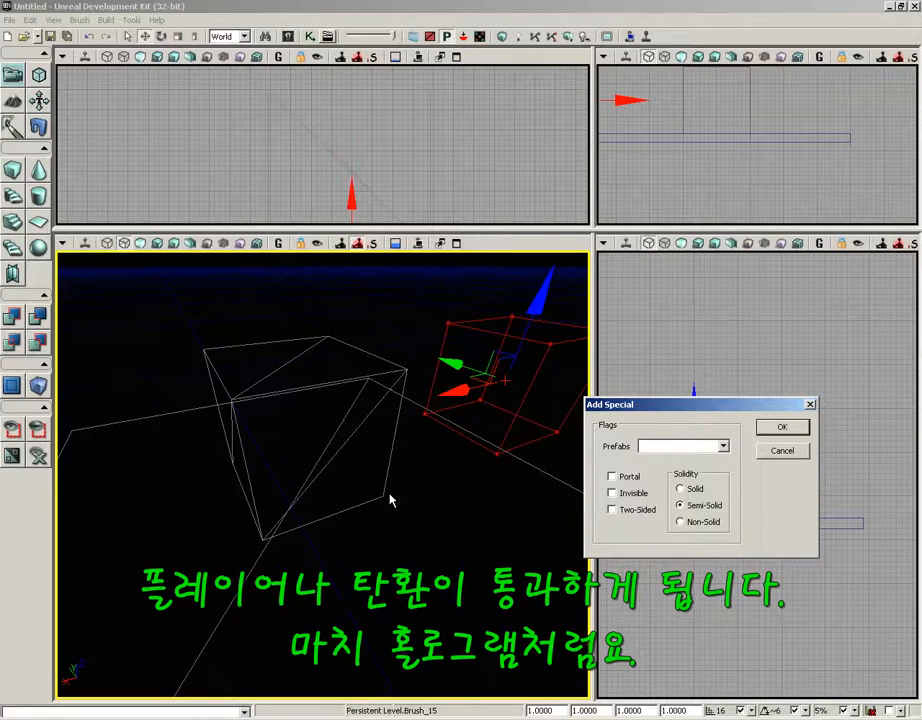
left_click(780, 448)
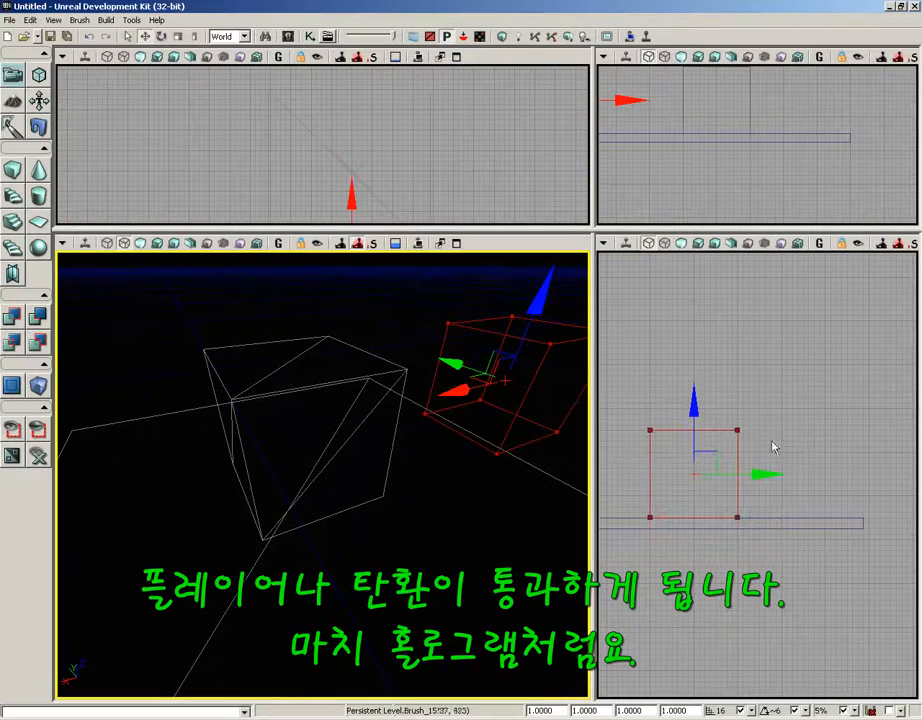
Create a new level with the Additive geometry style, discarding the changes to the current untitled level
left_click(9, 19)
left_click(20, 33)
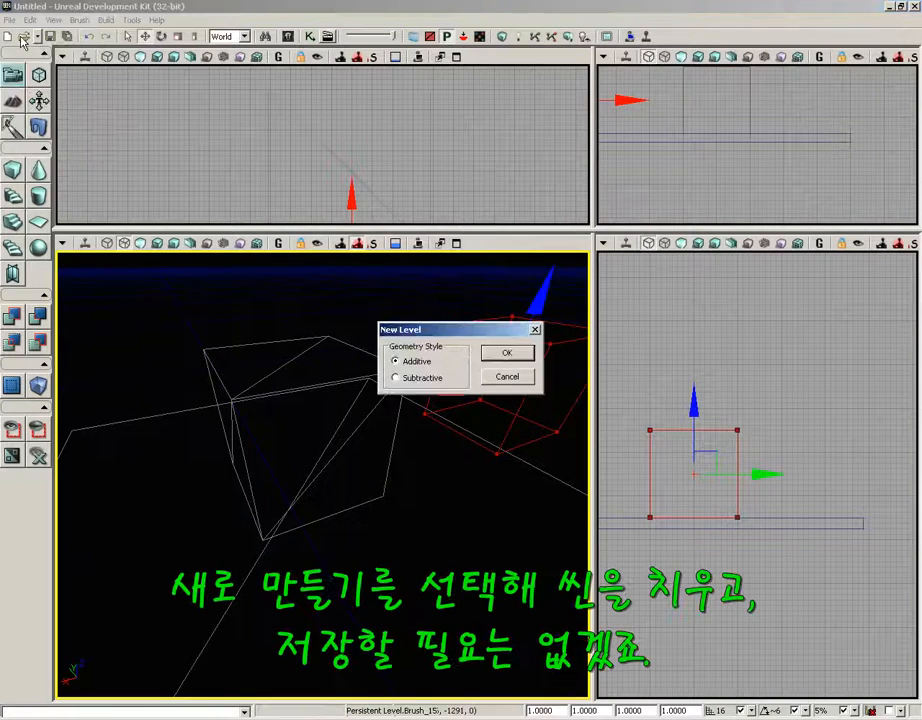
left_click(526, 354)
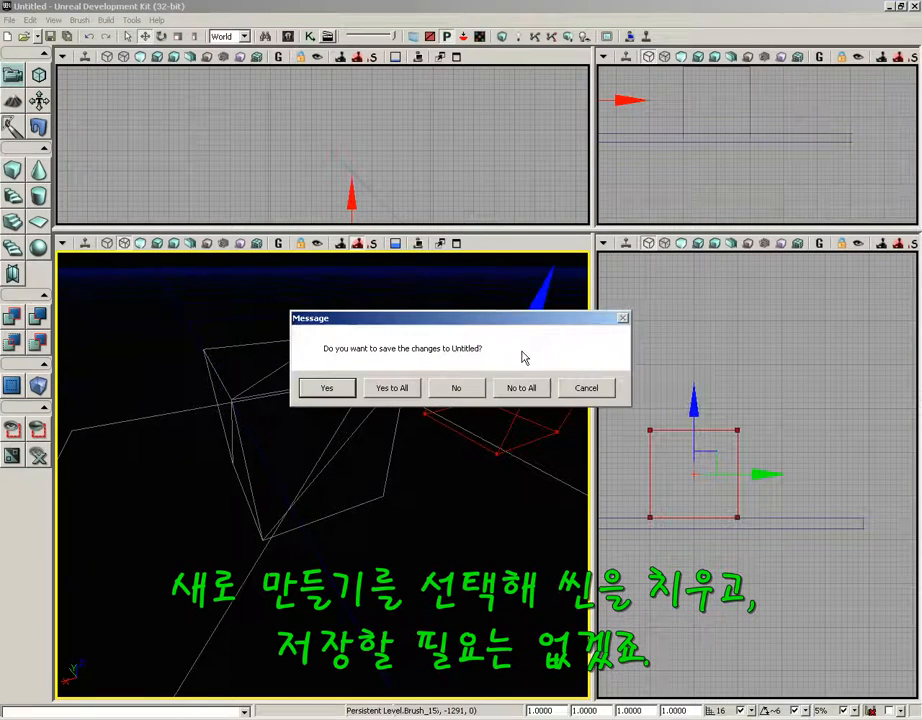
left_click(453, 389)
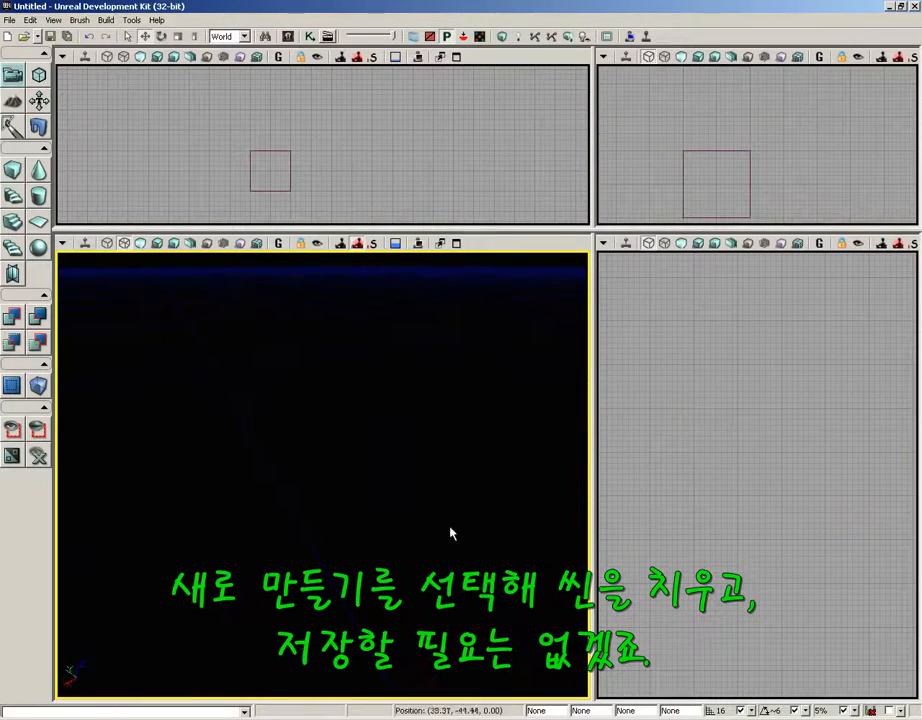
Import ColumnCore.ASE as the builder brush with Merge Faces enabled and the Solid mesh option, and select the imported column
left_click(80, 21)
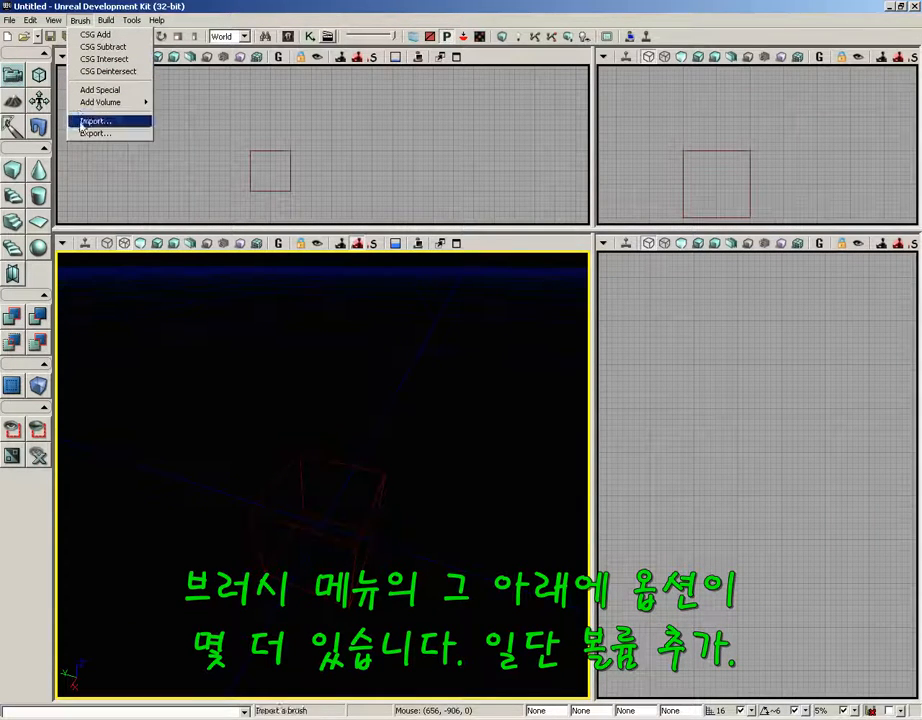
mouse_move(93, 108)
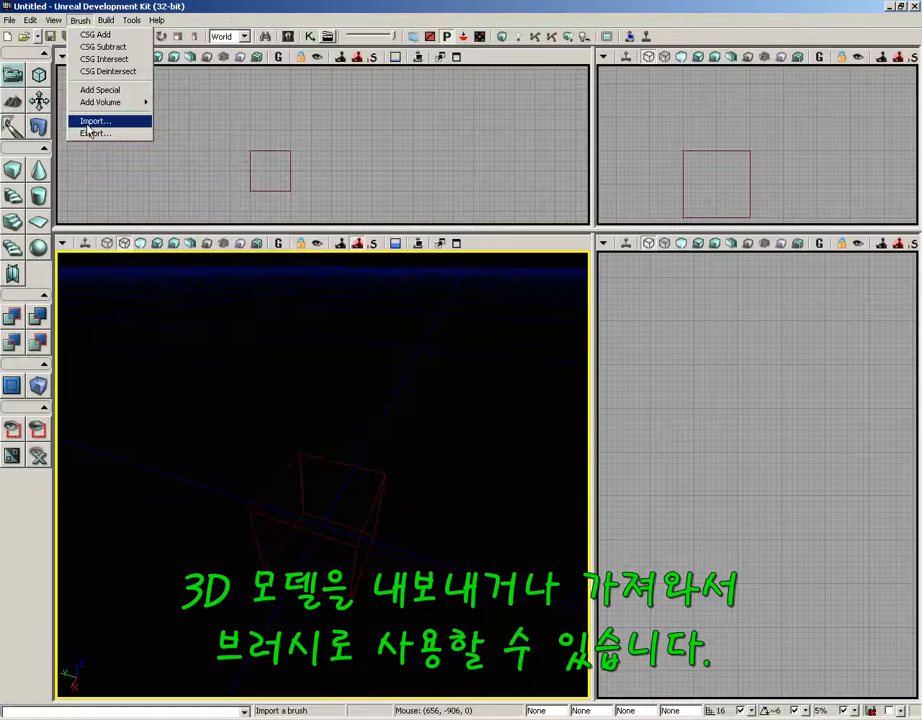
left_click(89, 123)
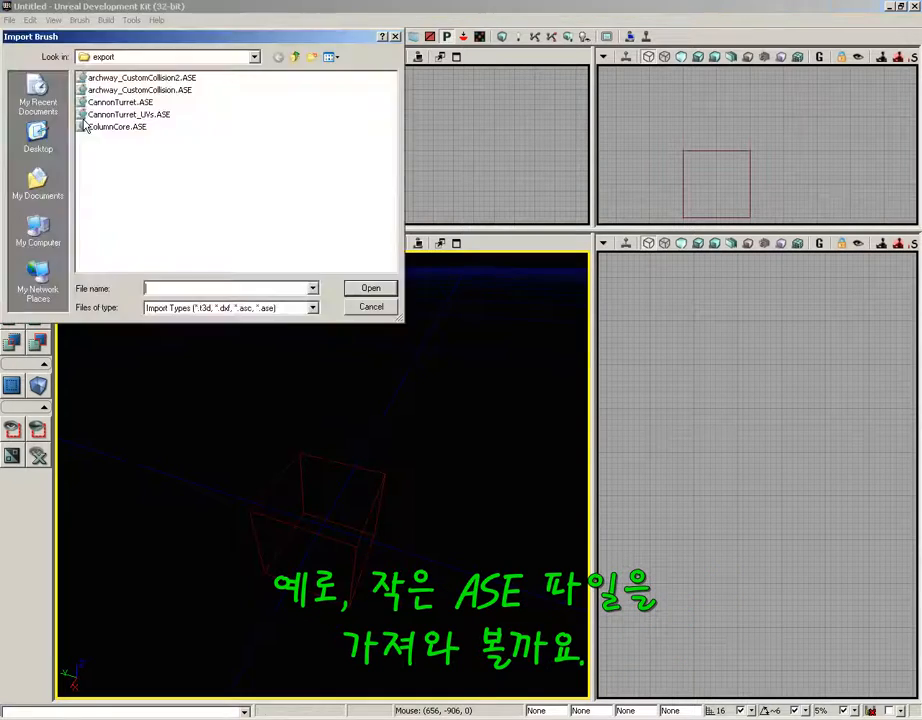
left_click(90, 130)
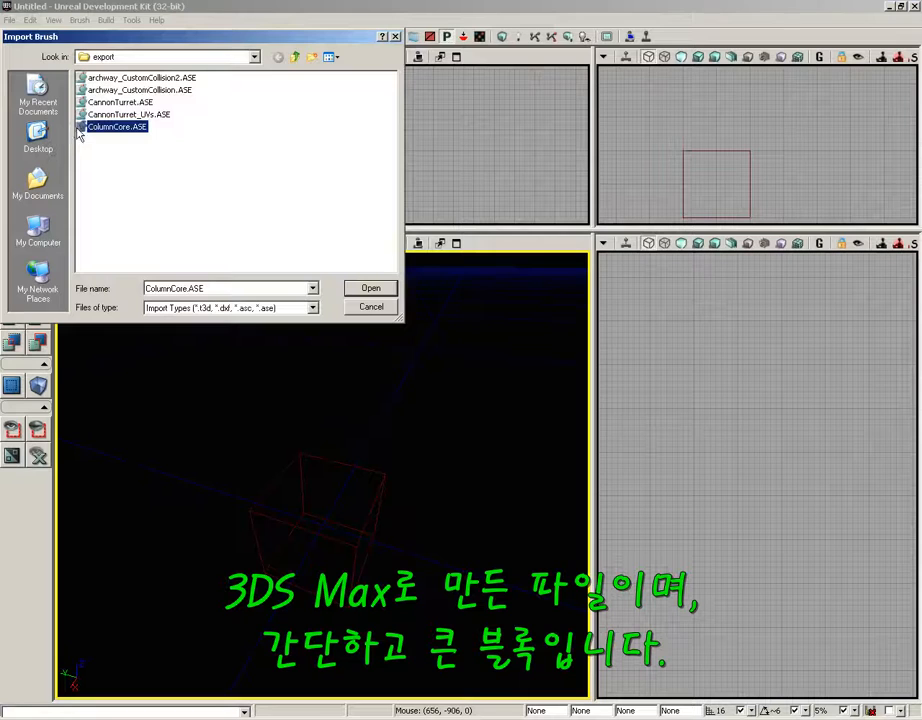
left_click(370, 288)
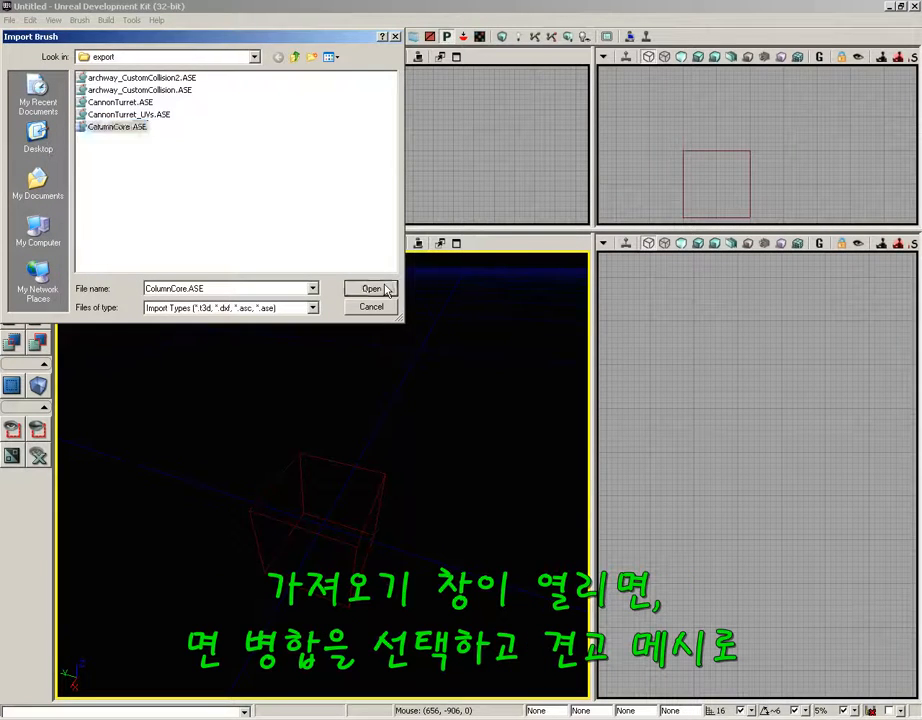
left_click(337, 338)
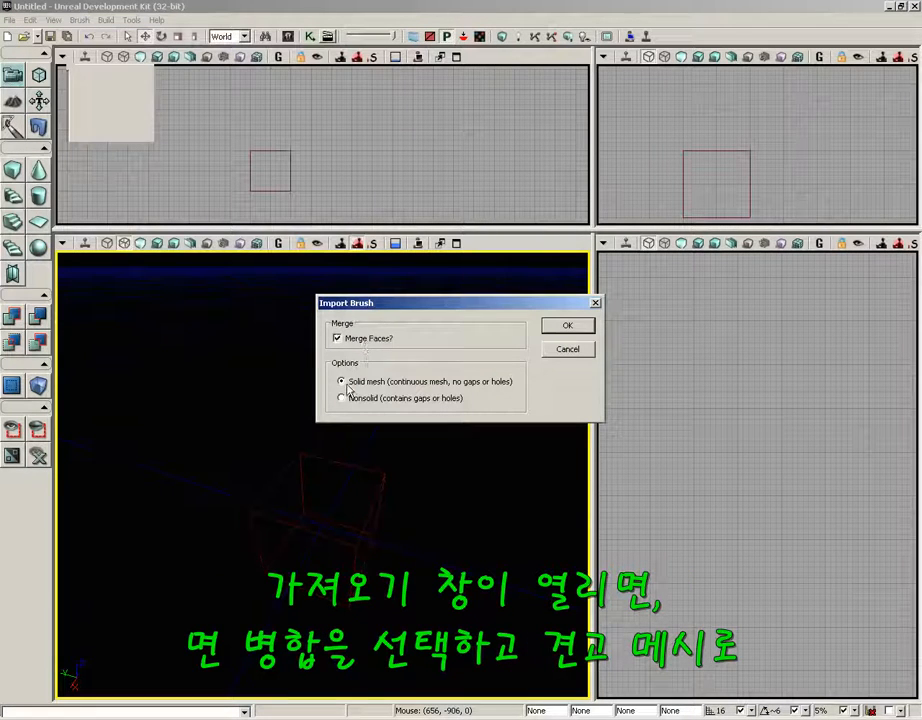
left_click(567, 326)
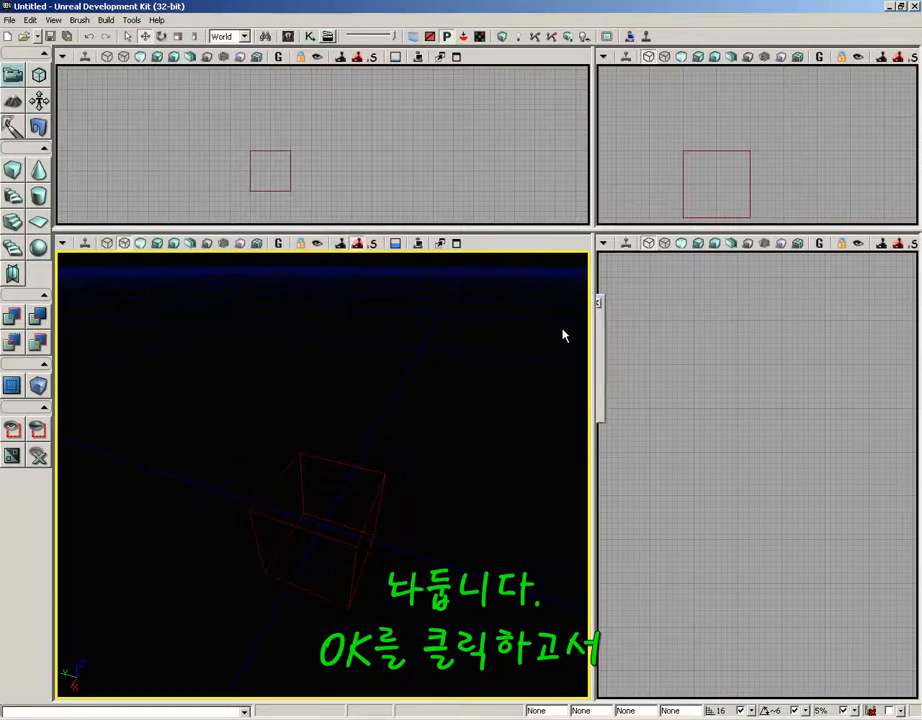
left_click(375, 500)
mouse_move(389, 500)
left_mouse_down()
mouse_move(381, 405)
mouse_move(388, 435)
left_mouse_up()
mouse_move(387, 434)
right_mouse_down()
mouse_move(396, 405)
mouse_move(395, 474)
right_mouse_up()
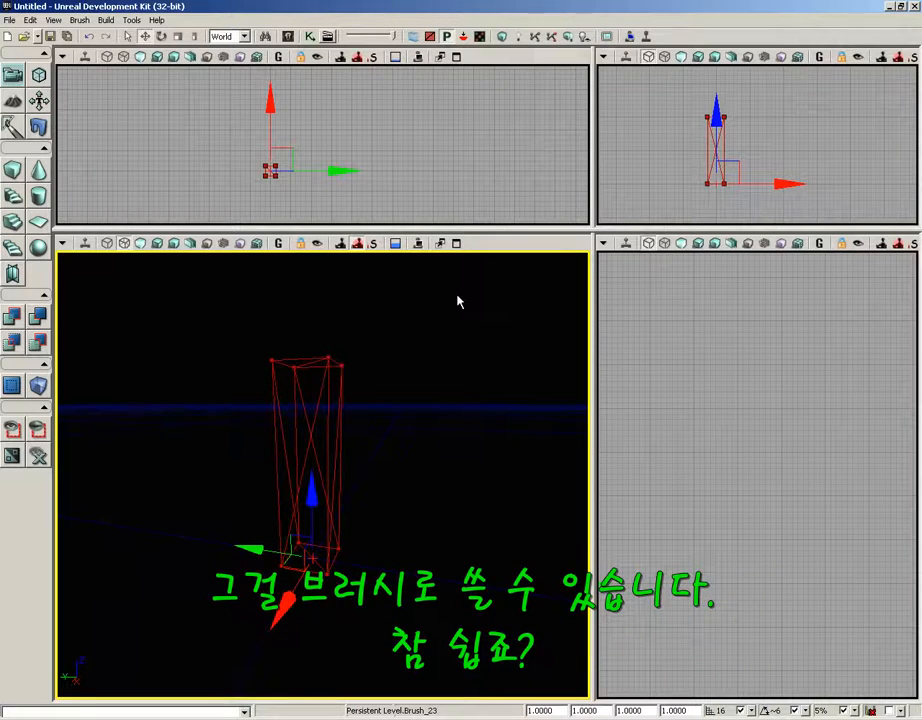
left_click(79, 20)
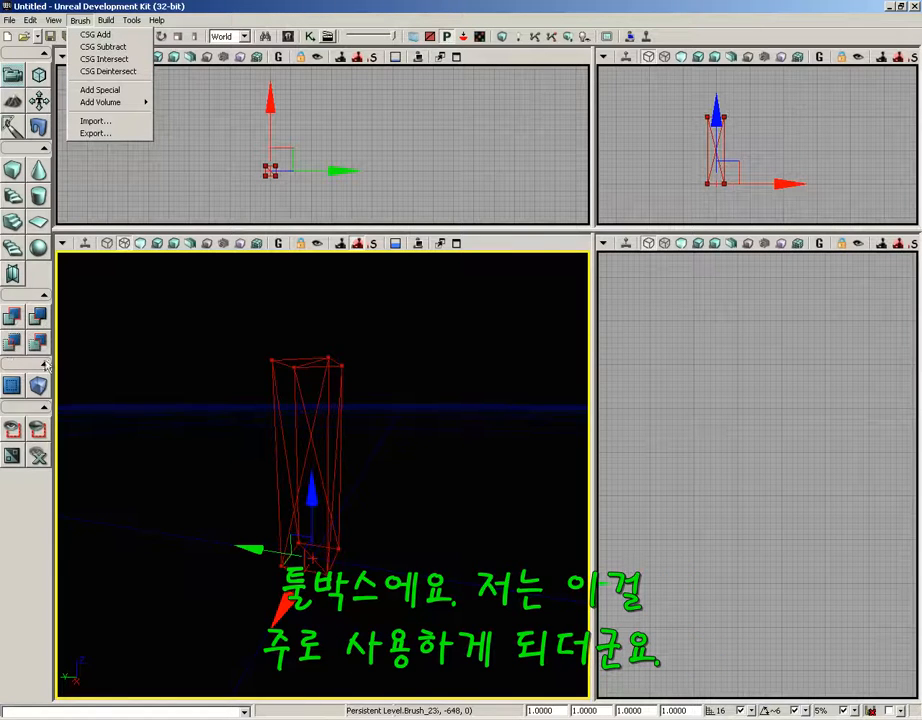
left_click_drag(174, 360, 172, 379)
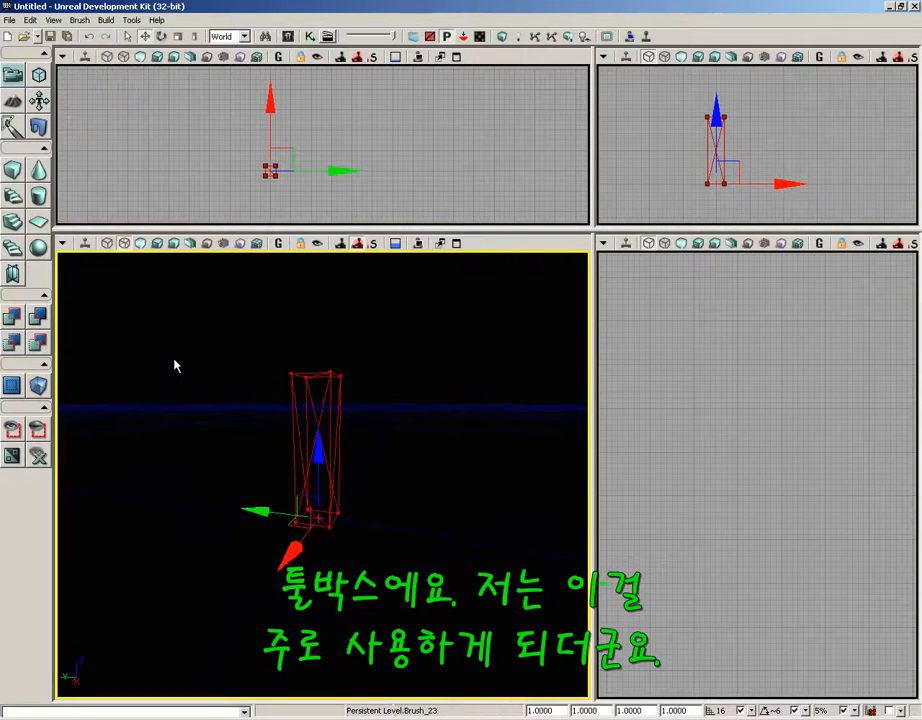